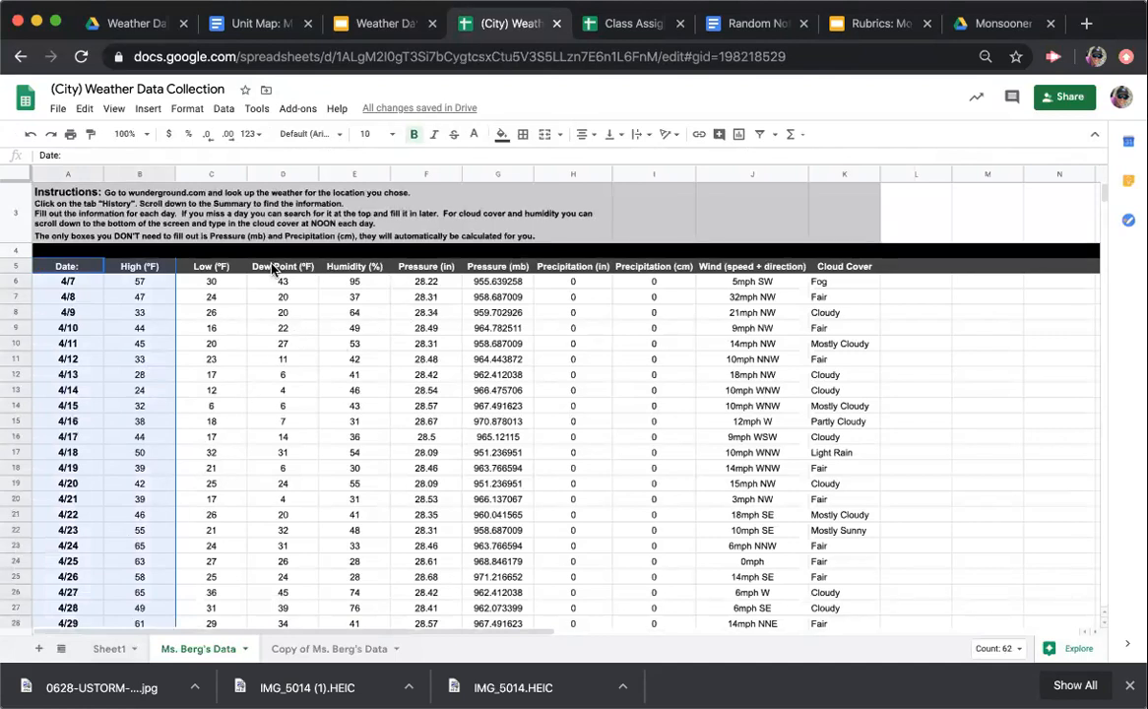
Extend the selection of dates and highs with the Dew Point and Humidity columns, from the row 5 headers through 5/6 in row 35
{"action": "left_click_drag", "start_coordinate": [279, 267], "coordinate": [295, 551]}
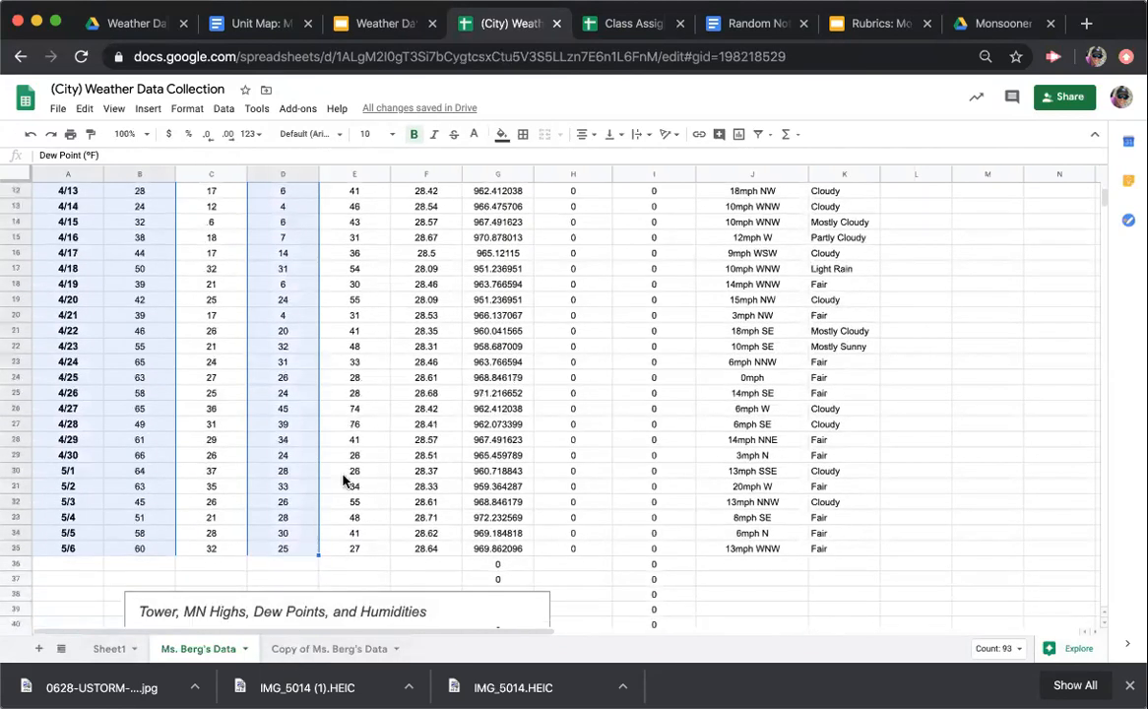
{"action": "scroll", "coordinate": [372, 350], "scroll_direction": "up", "scroll_amount": 10}
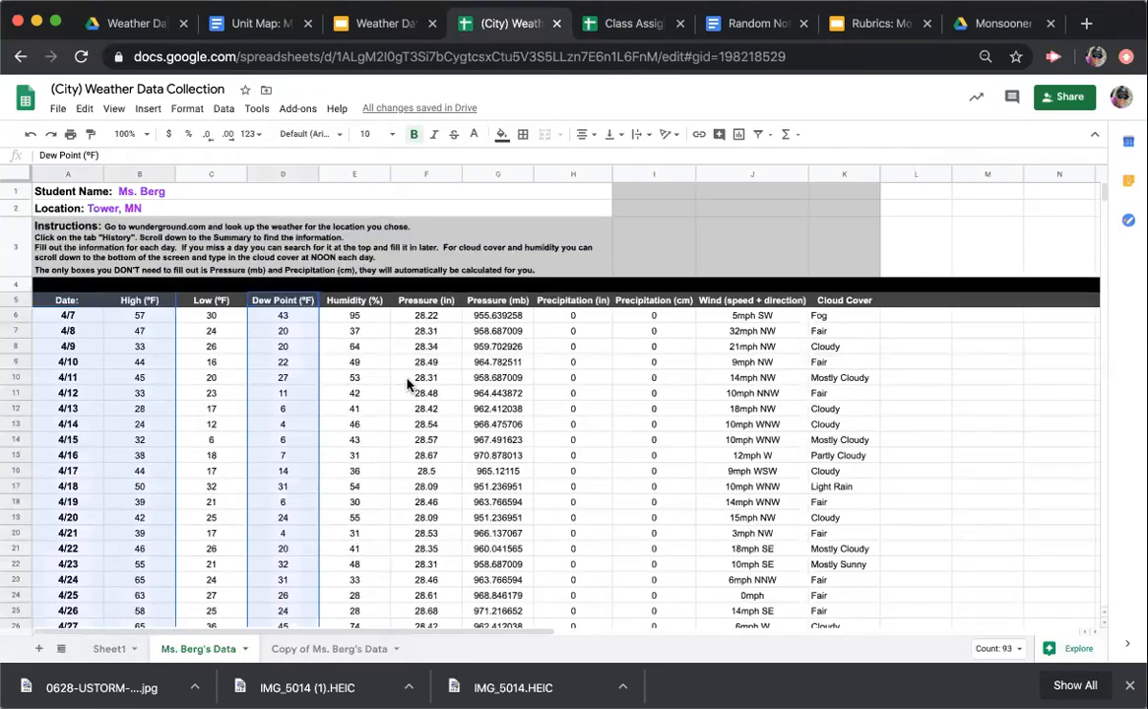
{"action": "left_click", "coordinate": [361, 300], "text": "super"}
{"action": "left_click_drag", "start_coordinate": [361, 300], "coordinate": [361, 584]}
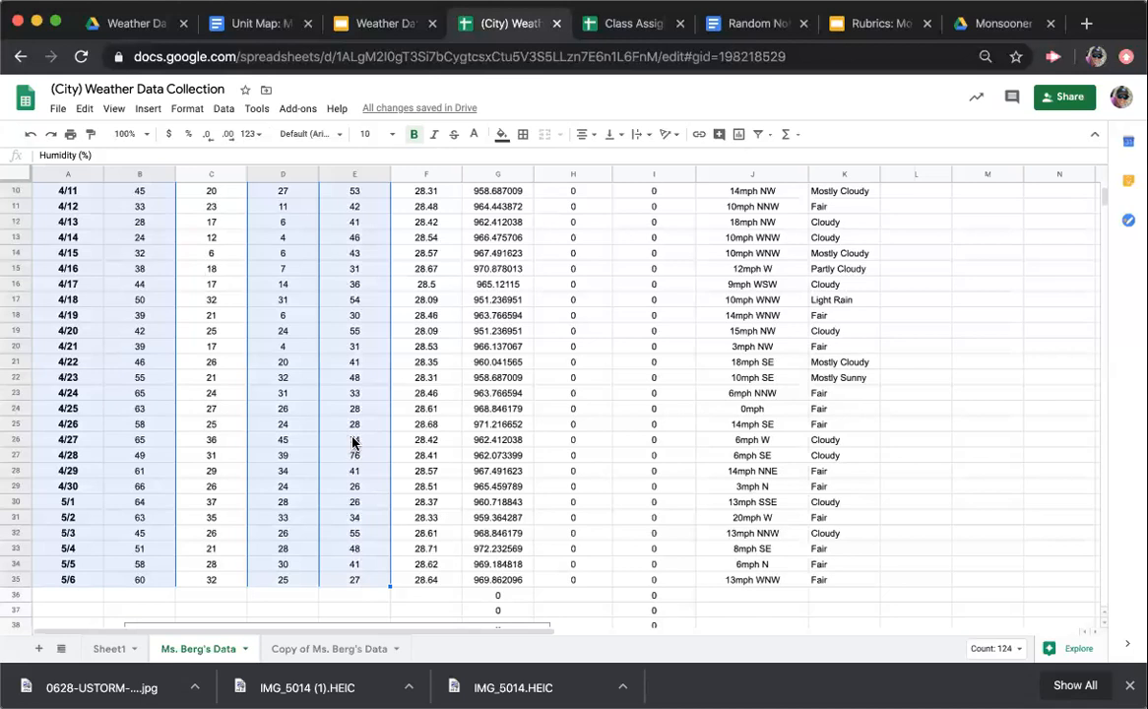
{"action": "scroll", "coordinate": [354, 443], "scroll_direction": "up", "scroll_amount": 5}
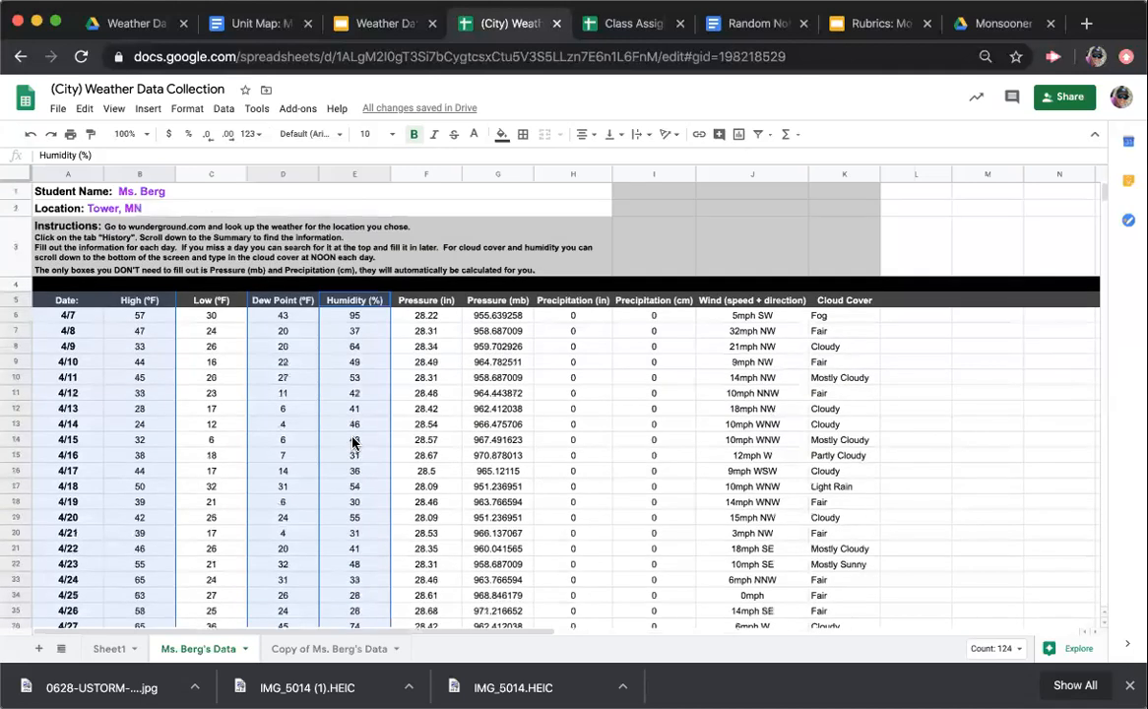
Insert a chart from the selected weather data and set its type to Combo chart
{"action": "left_click", "coordinate": [739, 138]}
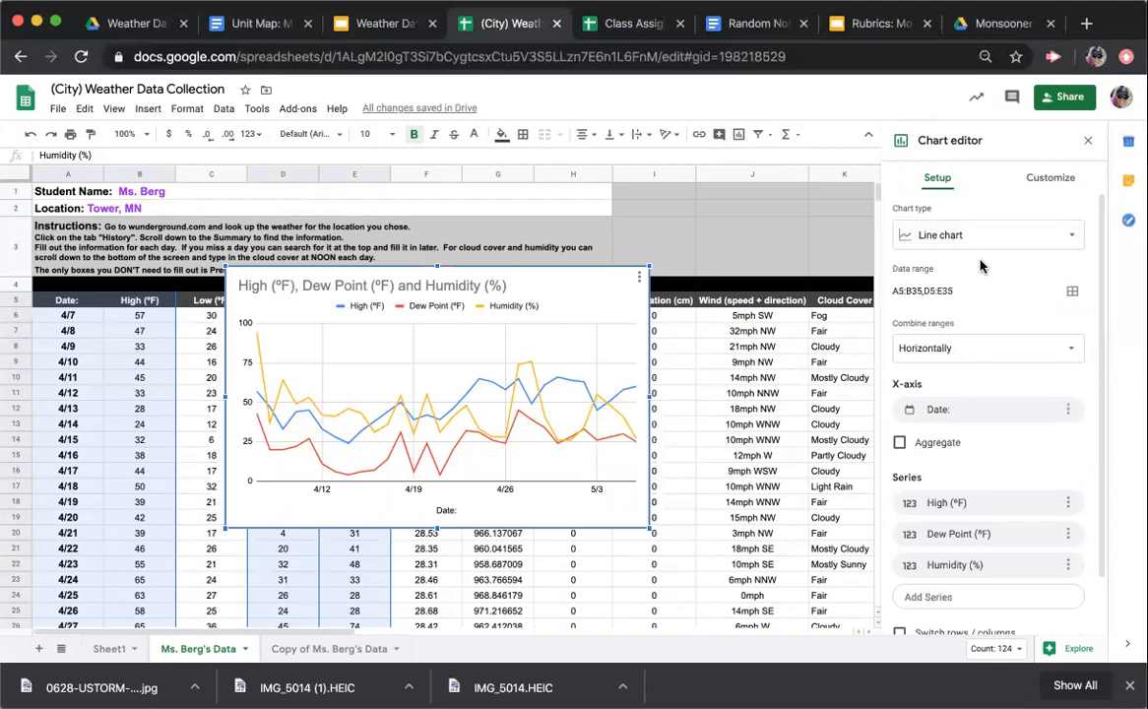
{"action": "left_click", "coordinate": [945, 246]}
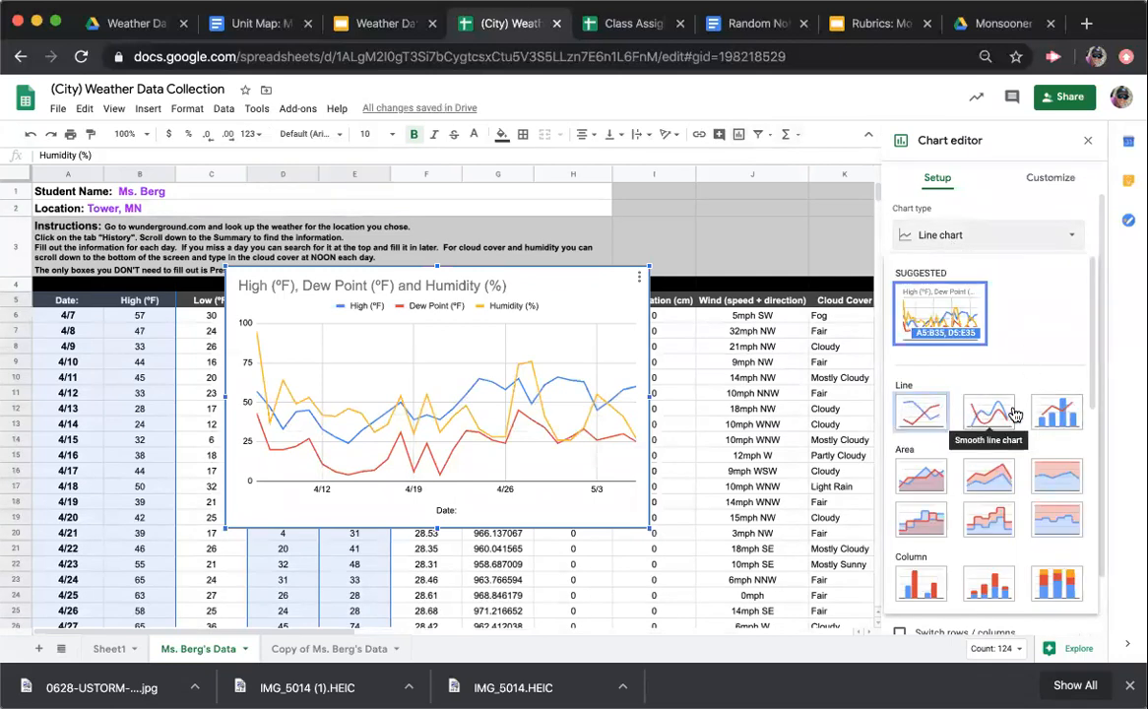
{"action": "left_click", "coordinate": [1063, 419]}
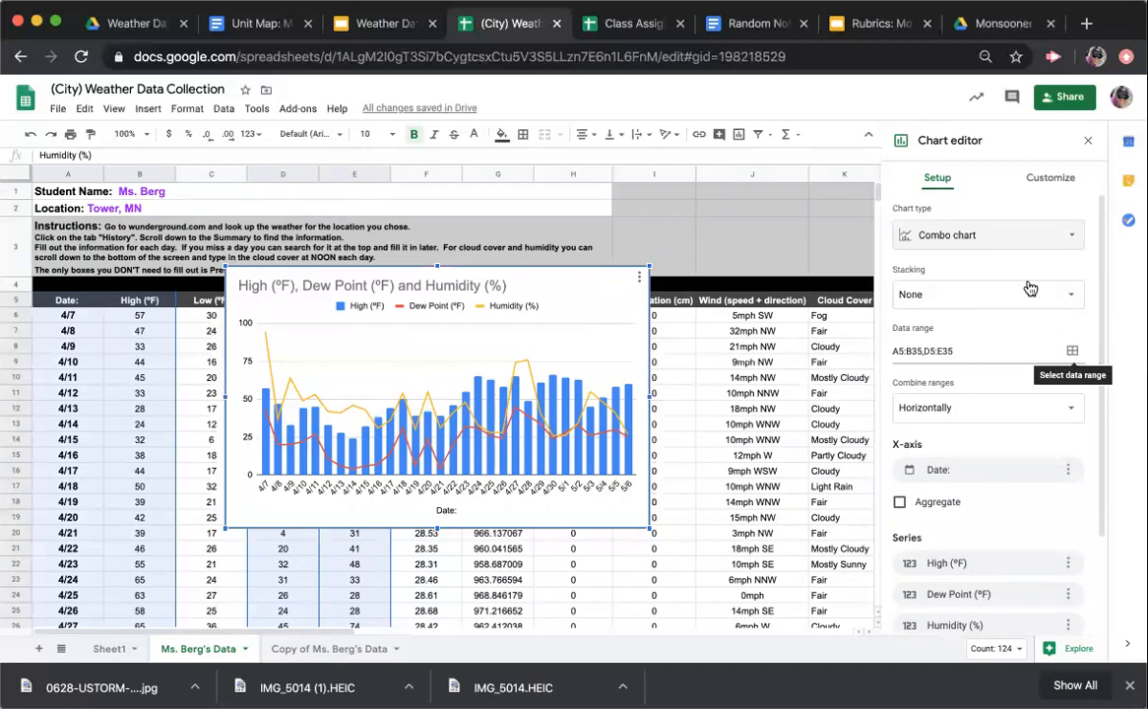
Format the High (ºF) series of the chart as a red line
{"action": "left_click", "coordinate": [1051, 179]}
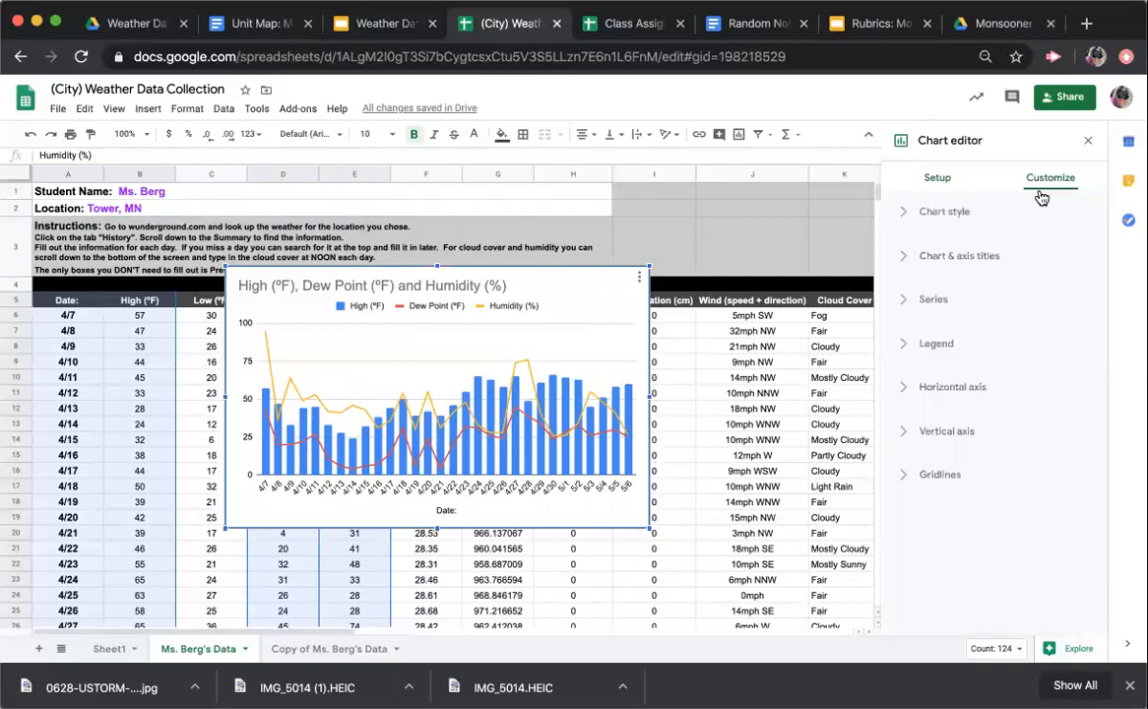
{"action": "left_click", "coordinate": [907, 303]}
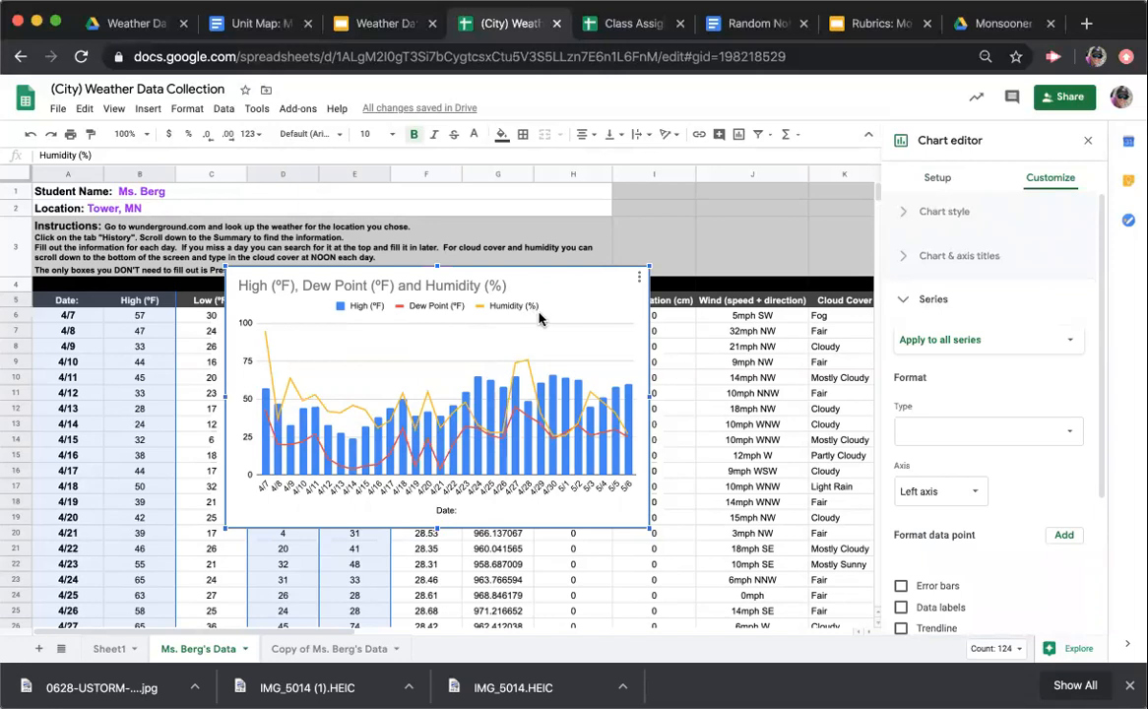
{"action": "left_click", "coordinate": [984, 350]}
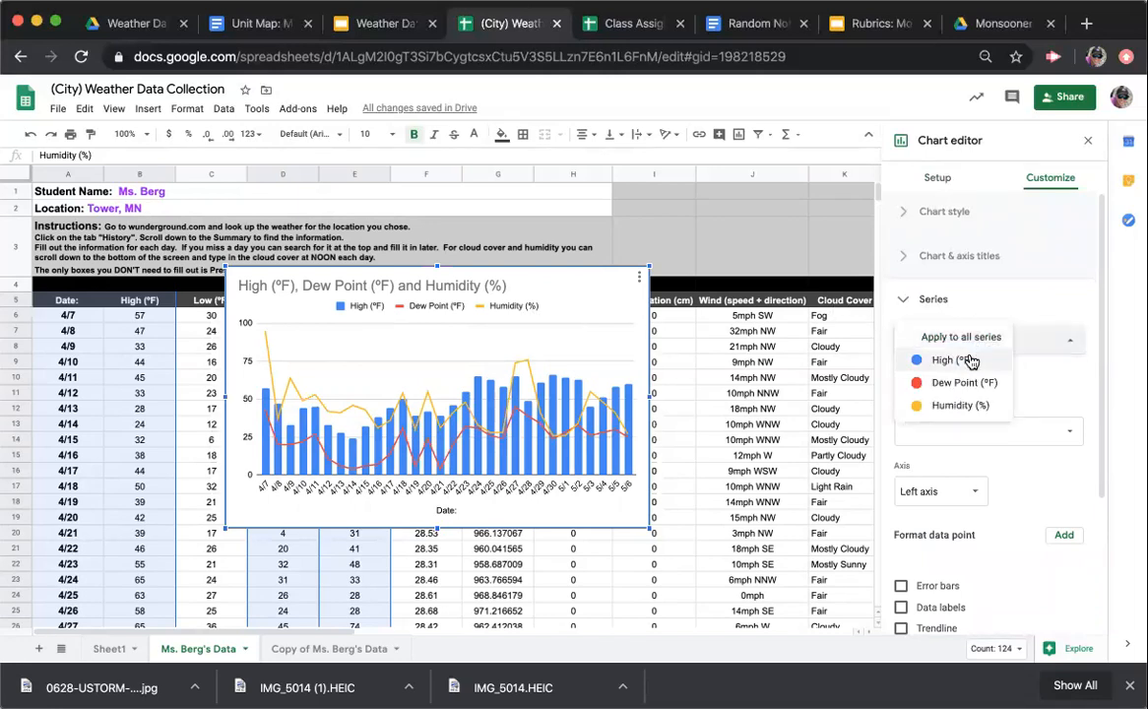
{"action": "left_click", "coordinate": [974, 366]}
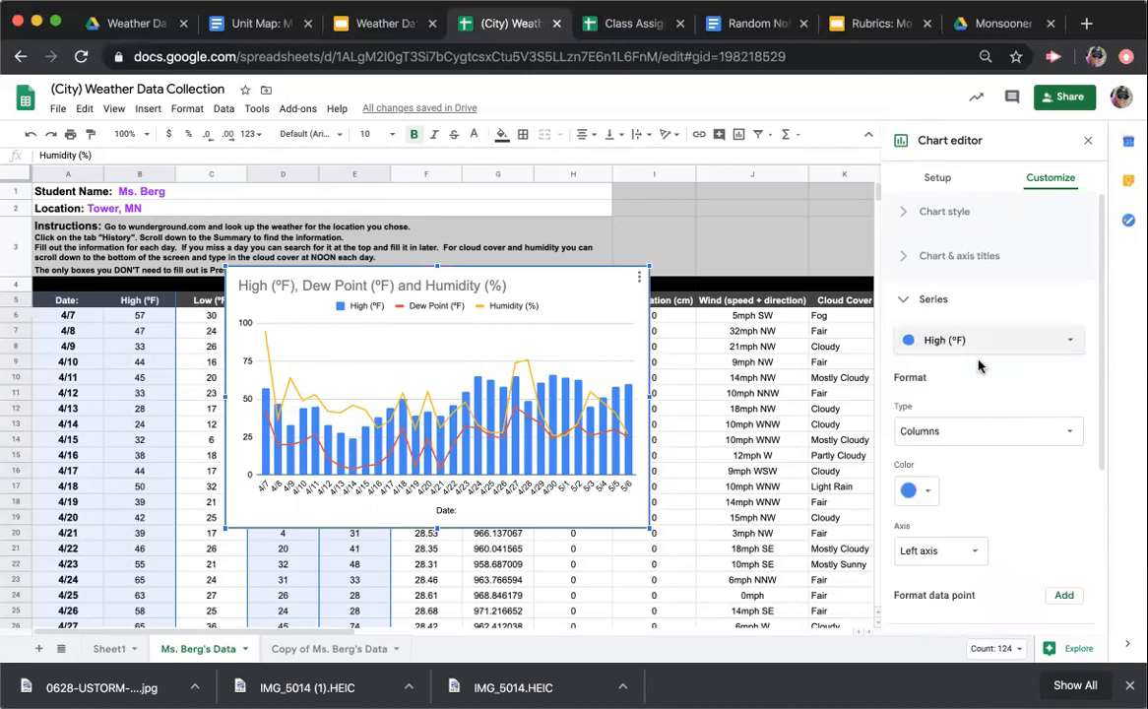
{"action": "left_click", "coordinate": [929, 442]}
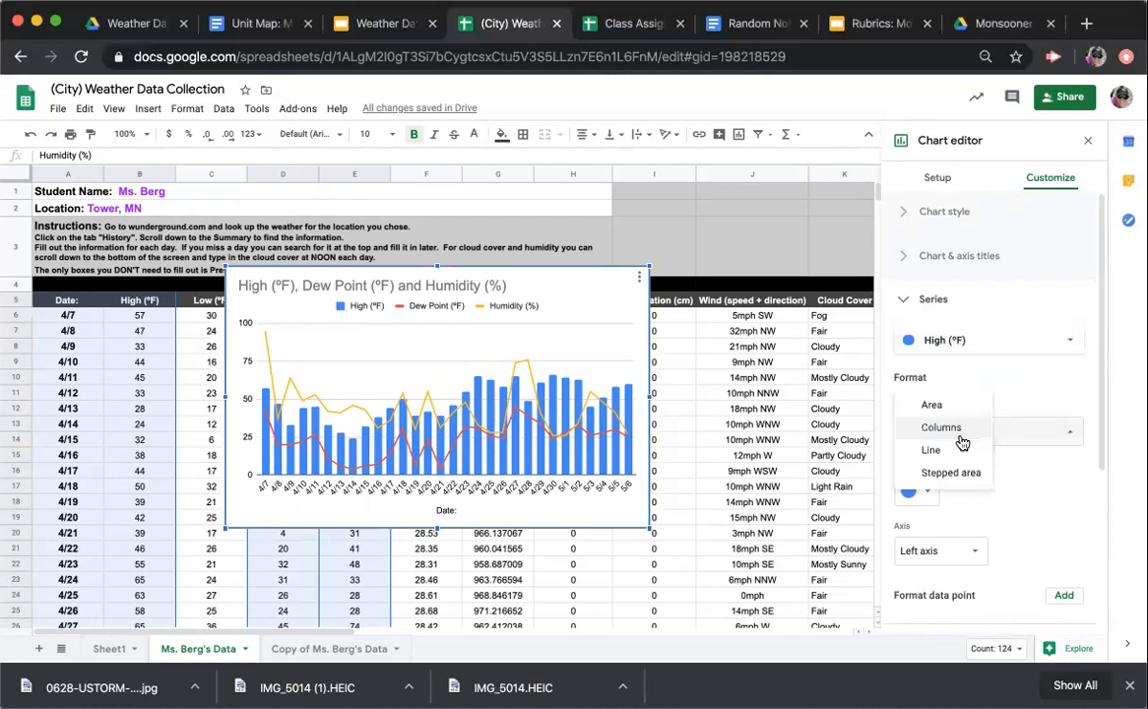
{"action": "left_click", "coordinate": [954, 450]}
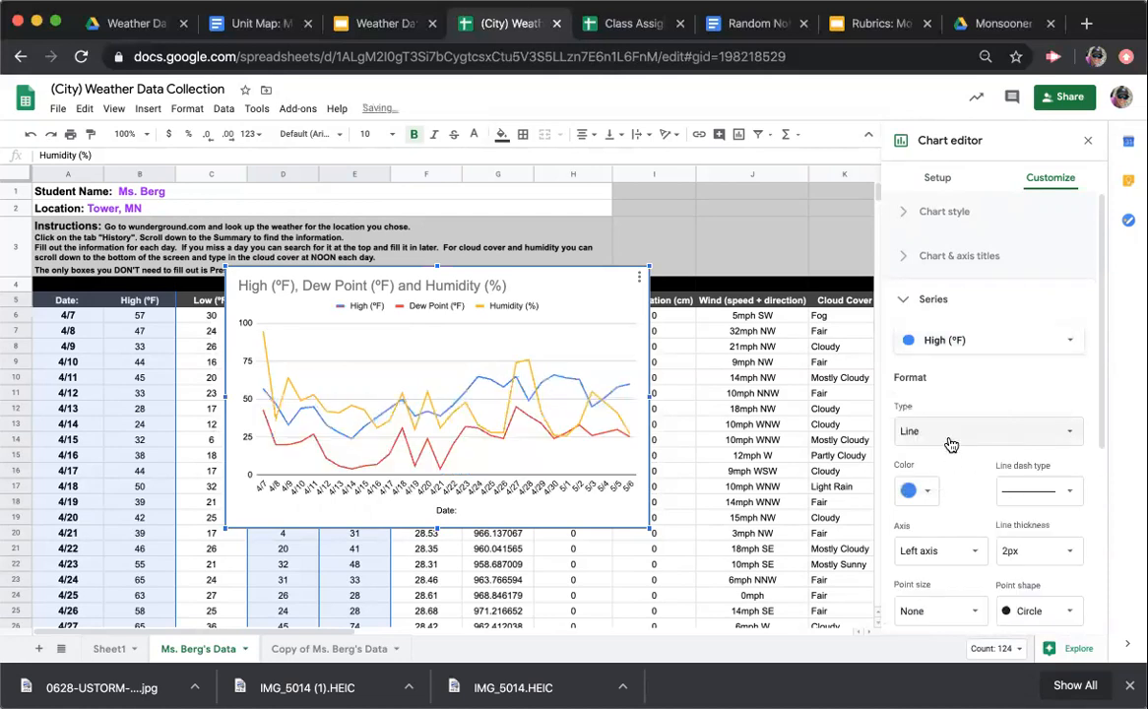
{"action": "scroll", "coordinate": [959, 470], "scroll_direction": "down", "scroll_amount": 2}
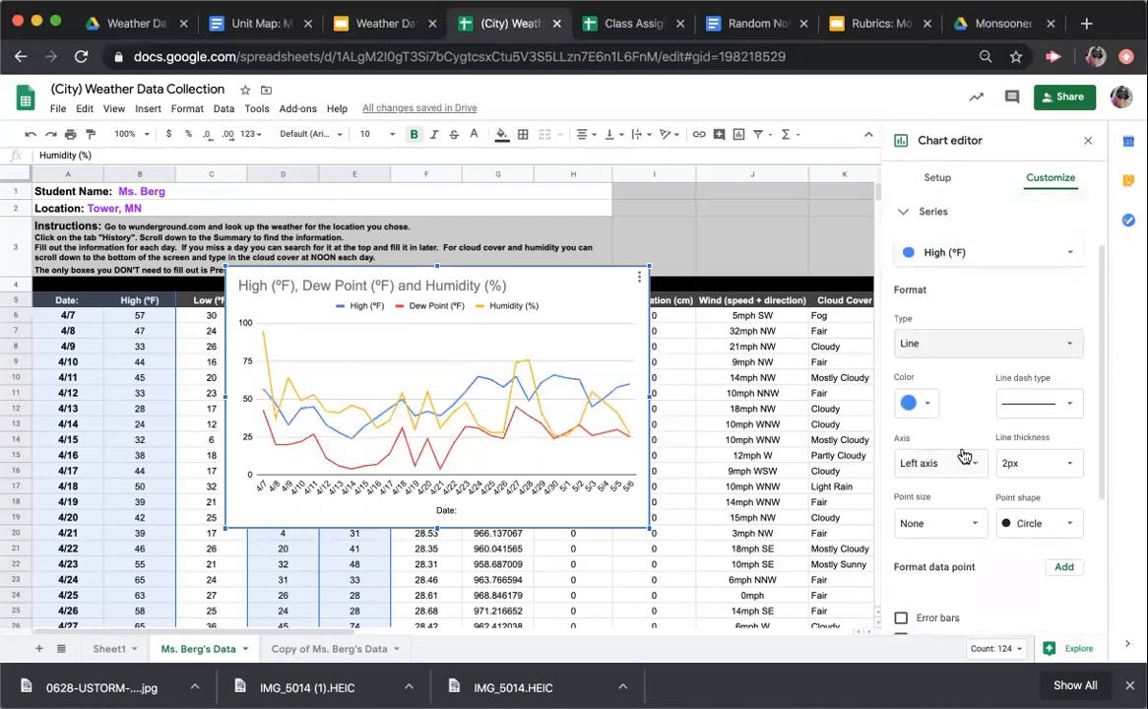
{"action": "left_click", "coordinate": [918, 410]}
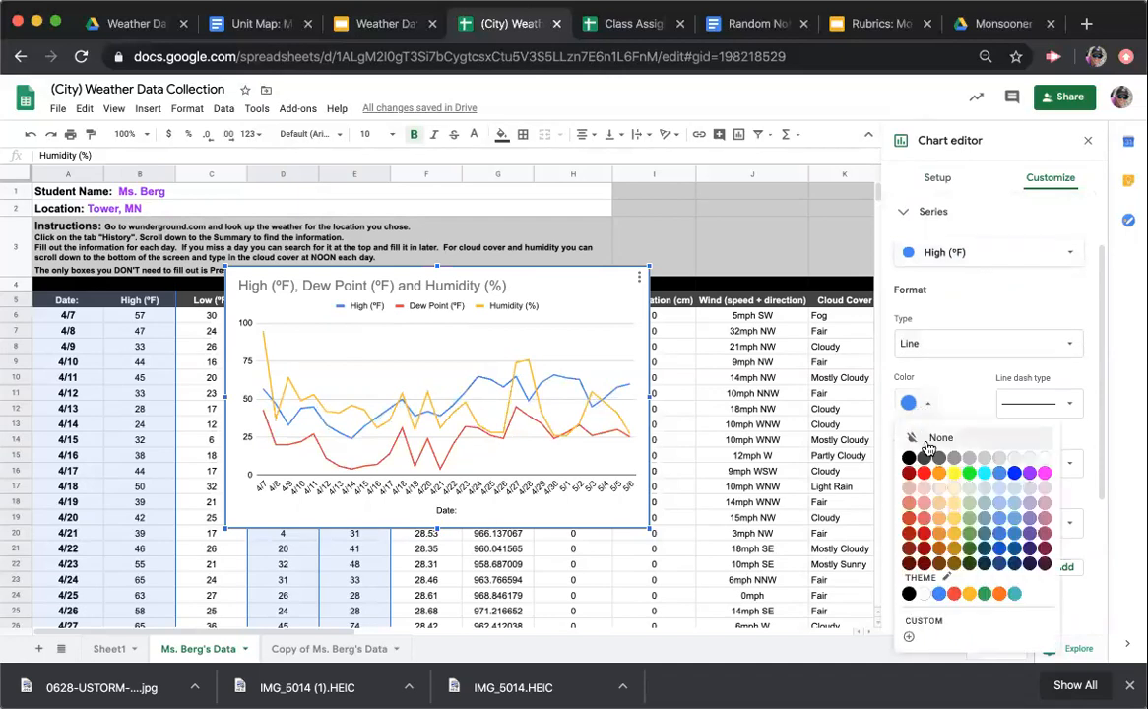
{"action": "left_click", "coordinate": [923, 473]}
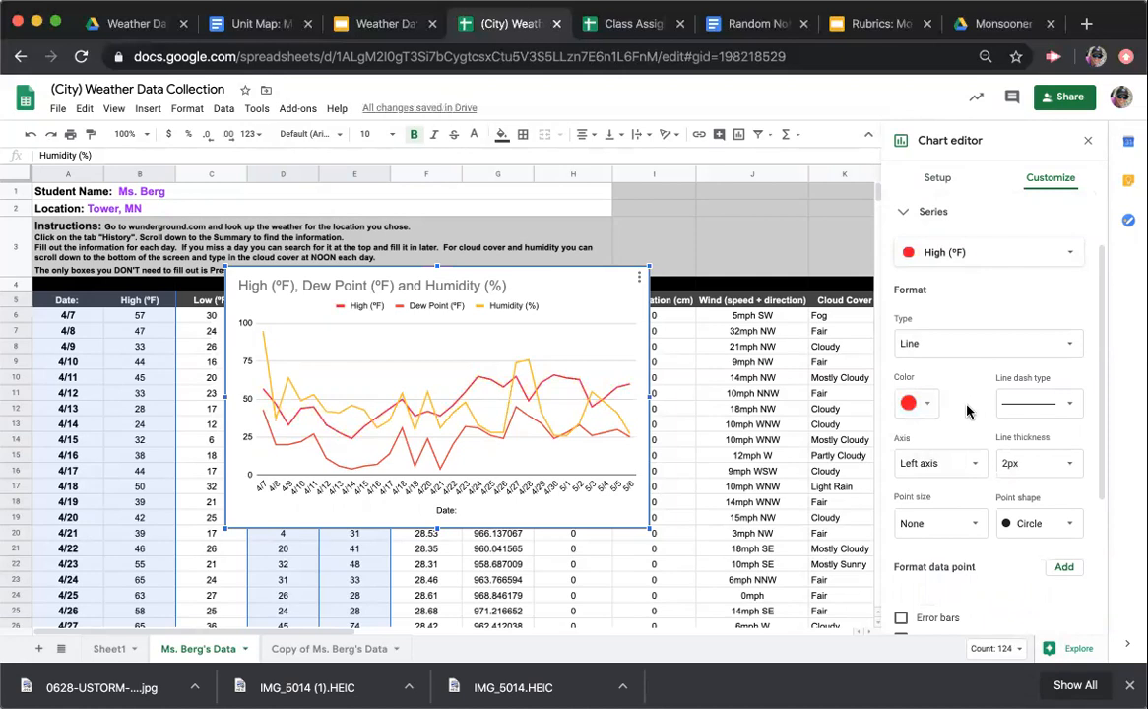
Set the colour of the Dew Point (ºF) series line to dark green
{"action": "scroll", "coordinate": [960, 445], "scroll_direction": "down", "scroll_amount": 2}
{"action": "scroll", "coordinate": [960, 445], "scroll_direction": "up", "scroll_amount": 4}
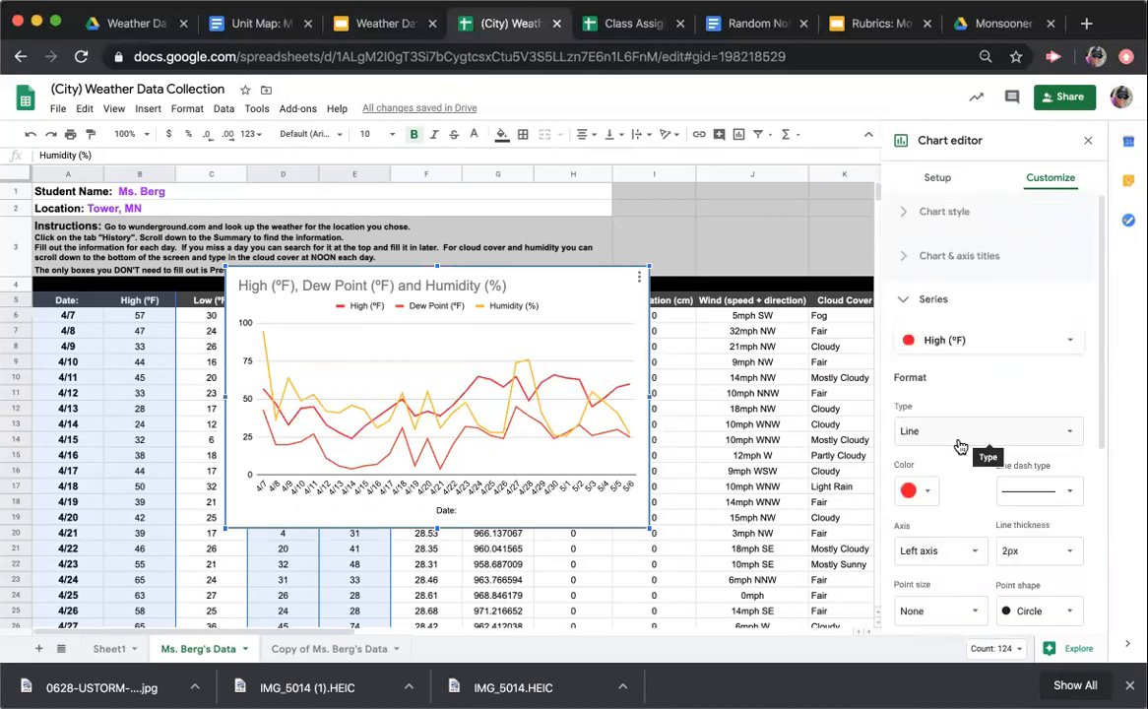
{"action": "left_click", "coordinate": [1038, 339]}
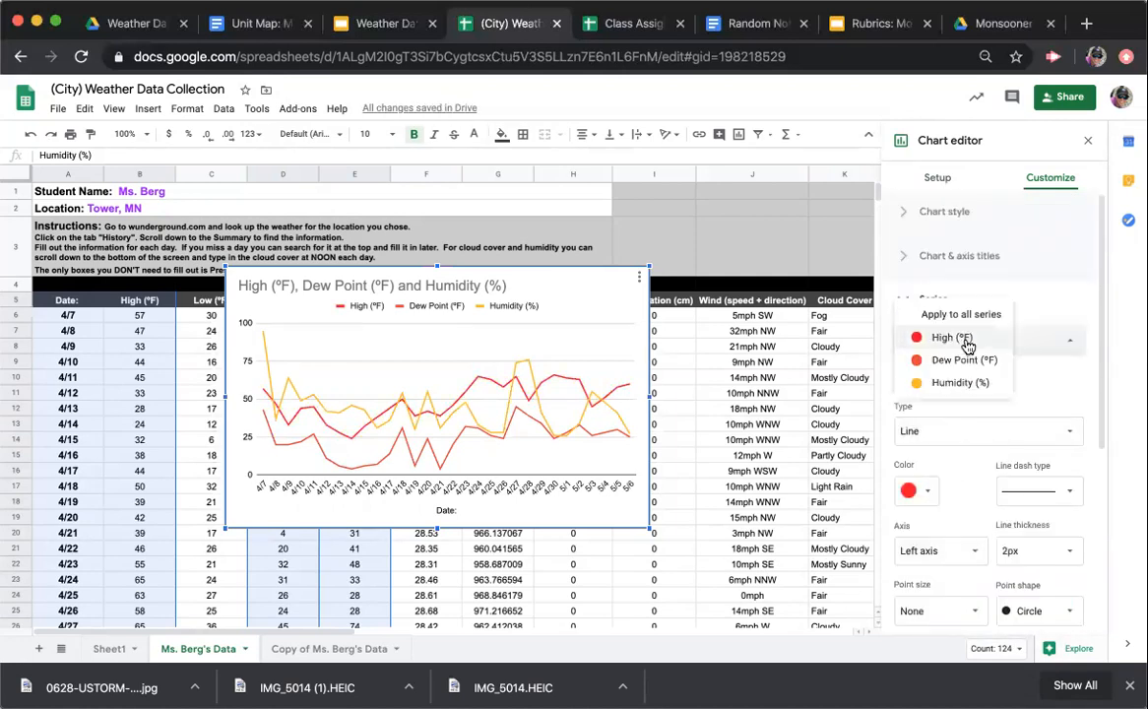
{"action": "left_click", "coordinate": [954, 360]}
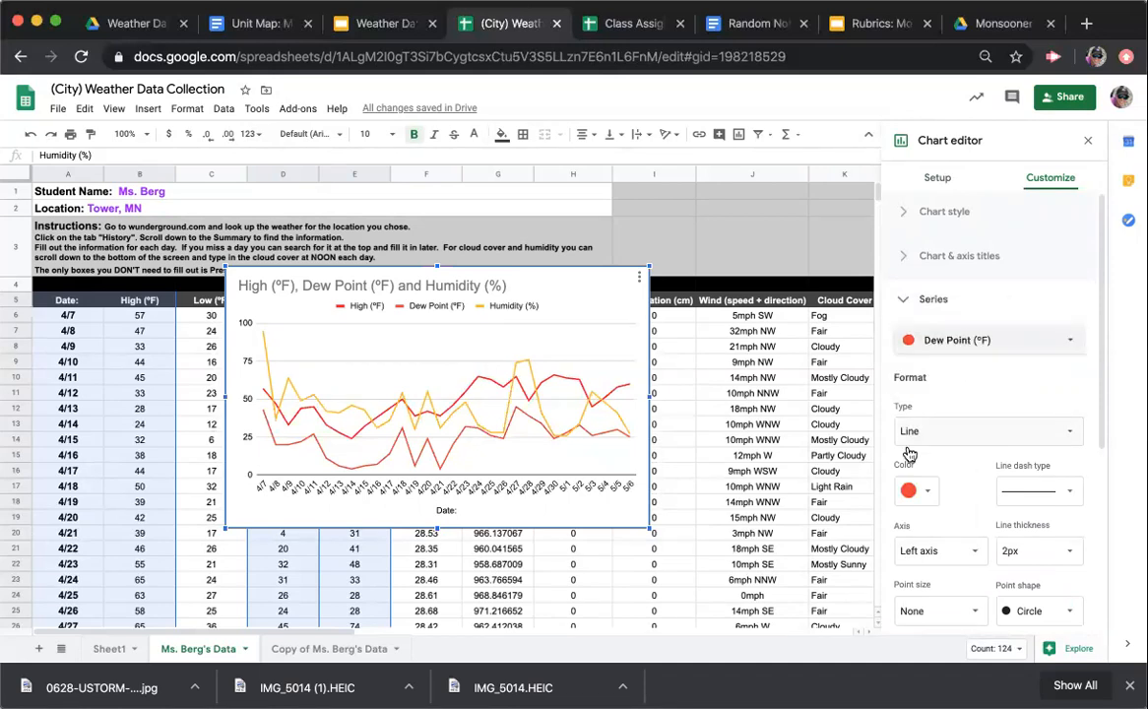
{"action": "left_click", "coordinate": [915, 491]}
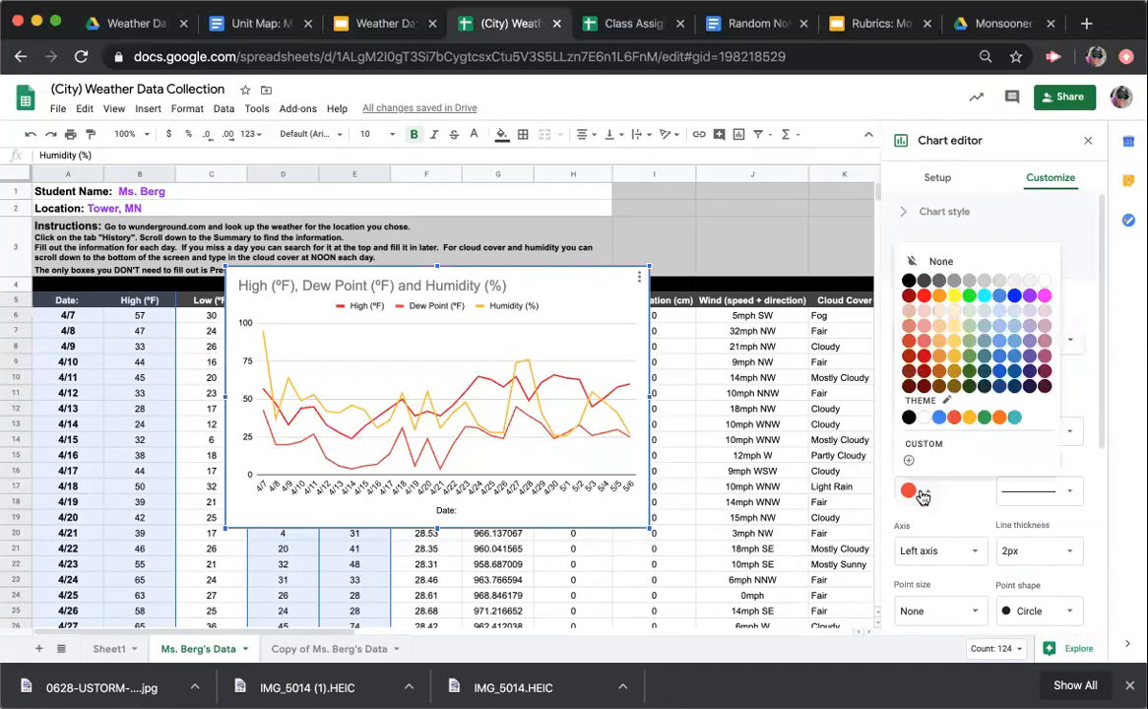
{"action": "left_click", "coordinate": [970, 372]}
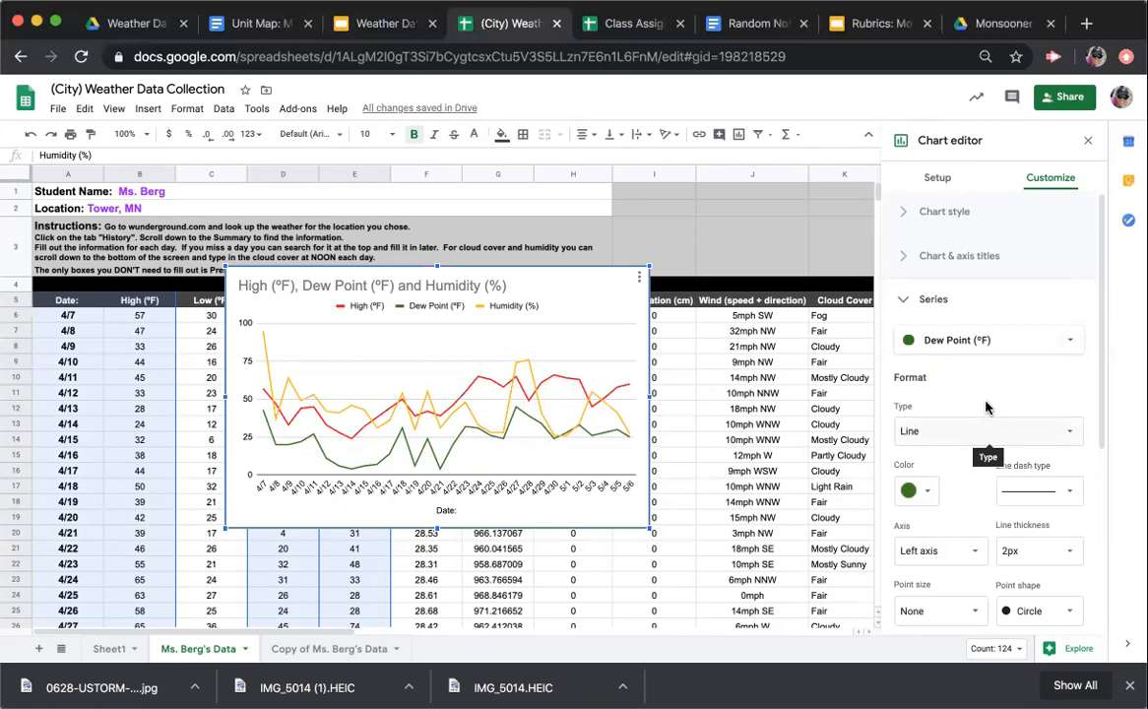
Format the Humidity (%) series as columns in light orange
{"action": "left_click", "coordinate": [972, 340]}
{"action": "left_click", "coordinate": [956, 364]}
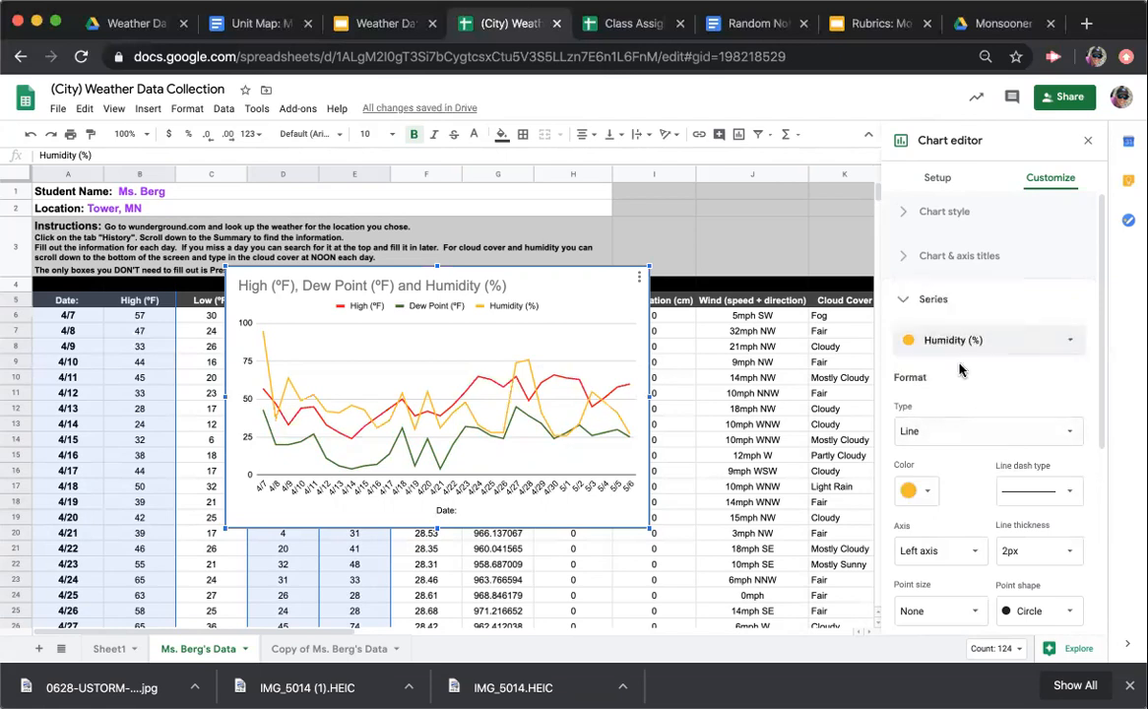
{"action": "left_click", "coordinate": [910, 490]}
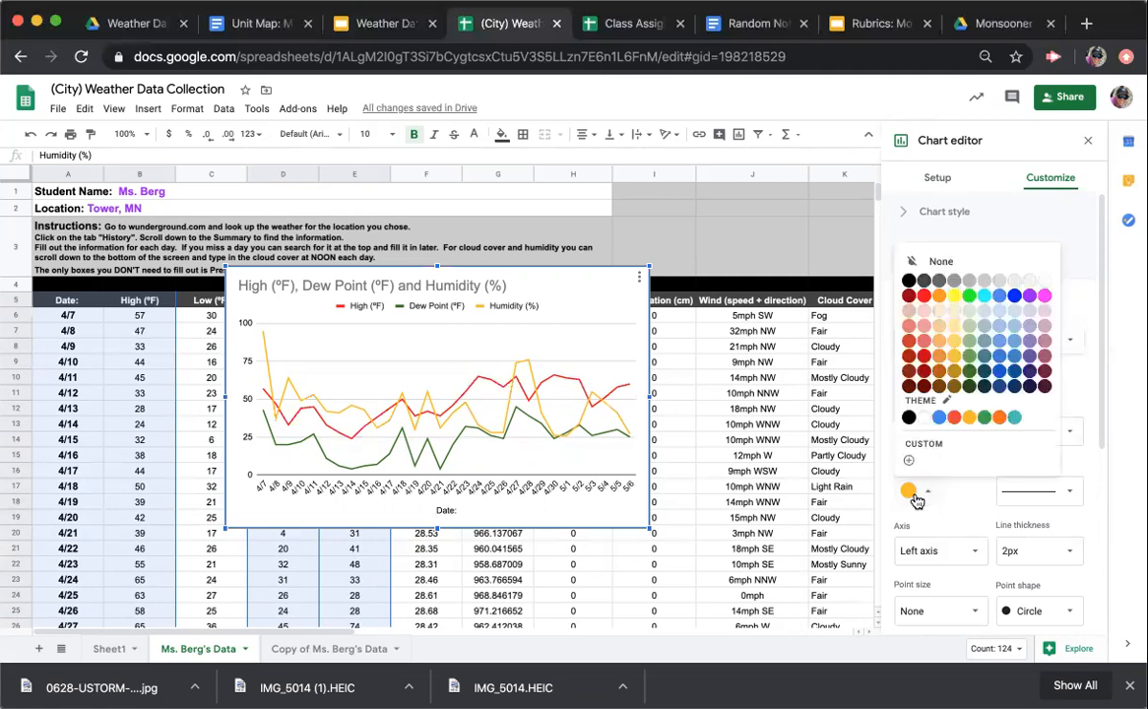
{"action": "left_click", "coordinate": [942, 301]}
{"action": "left_click", "coordinate": [953, 433]}
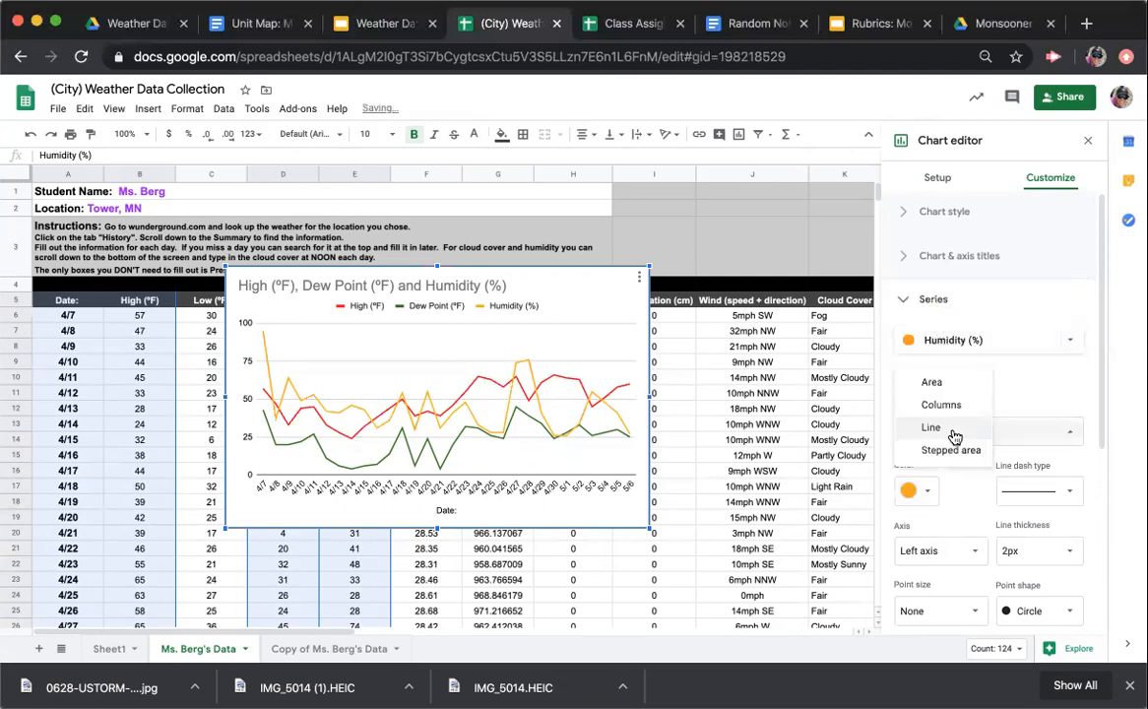
{"action": "left_click", "coordinate": [947, 405]}
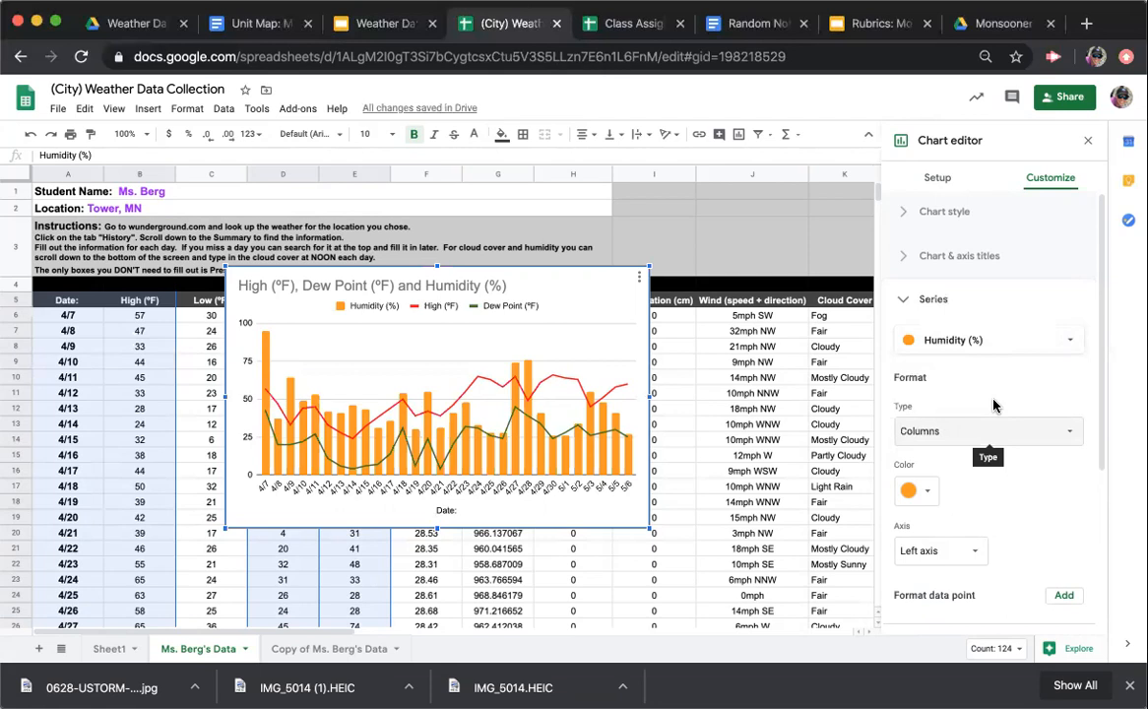
{"action": "left_click", "coordinate": [911, 490]}
{"action": "left_click", "coordinate": [939, 337]}
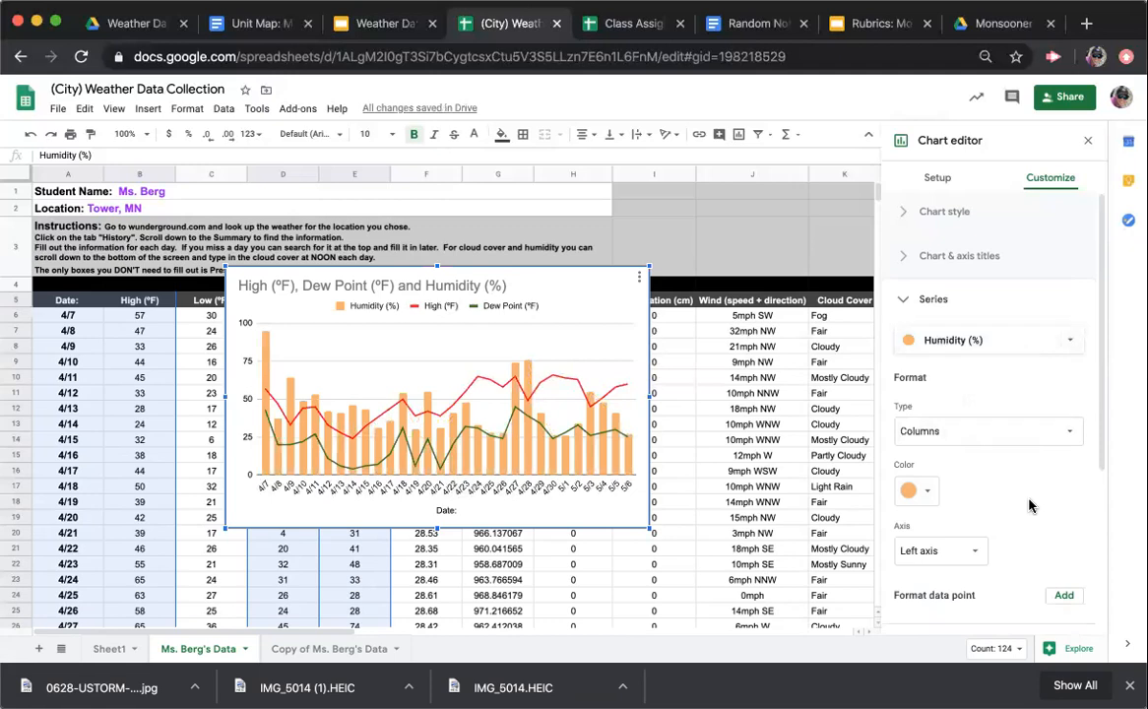
Assign the Dew Point (ºF) series to the right axis
{"action": "scroll", "coordinate": [1029, 505], "scroll_direction": "down", "scroll_amount": 1}
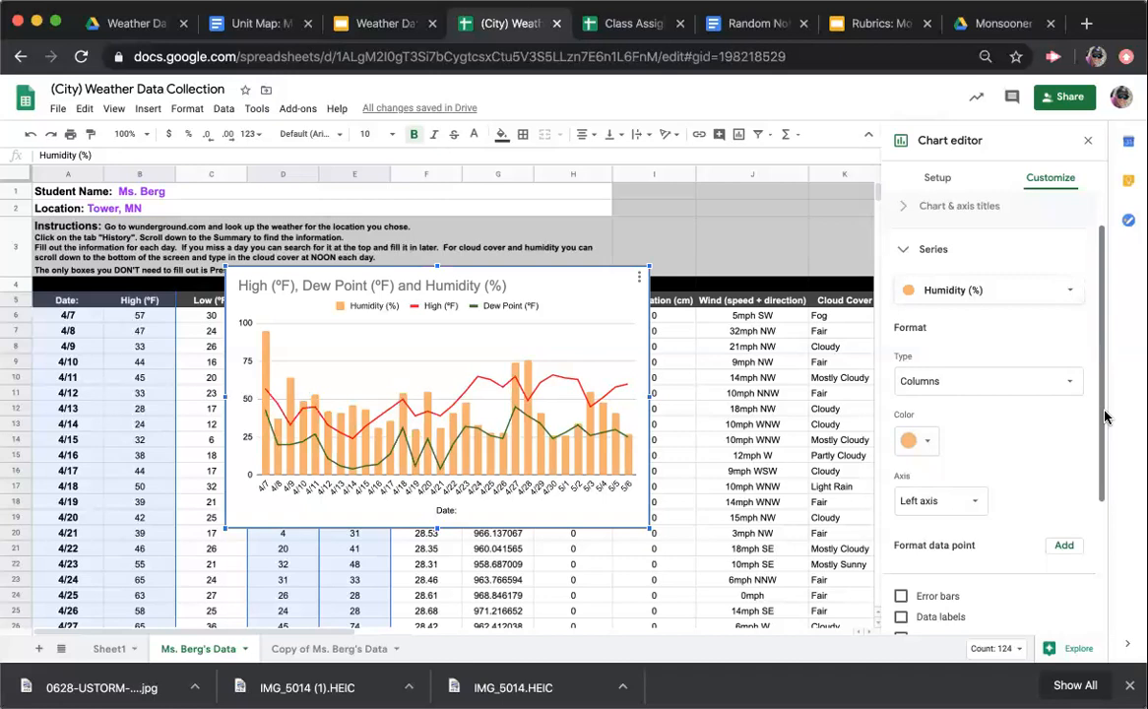
{"action": "left_click", "coordinate": [995, 289]}
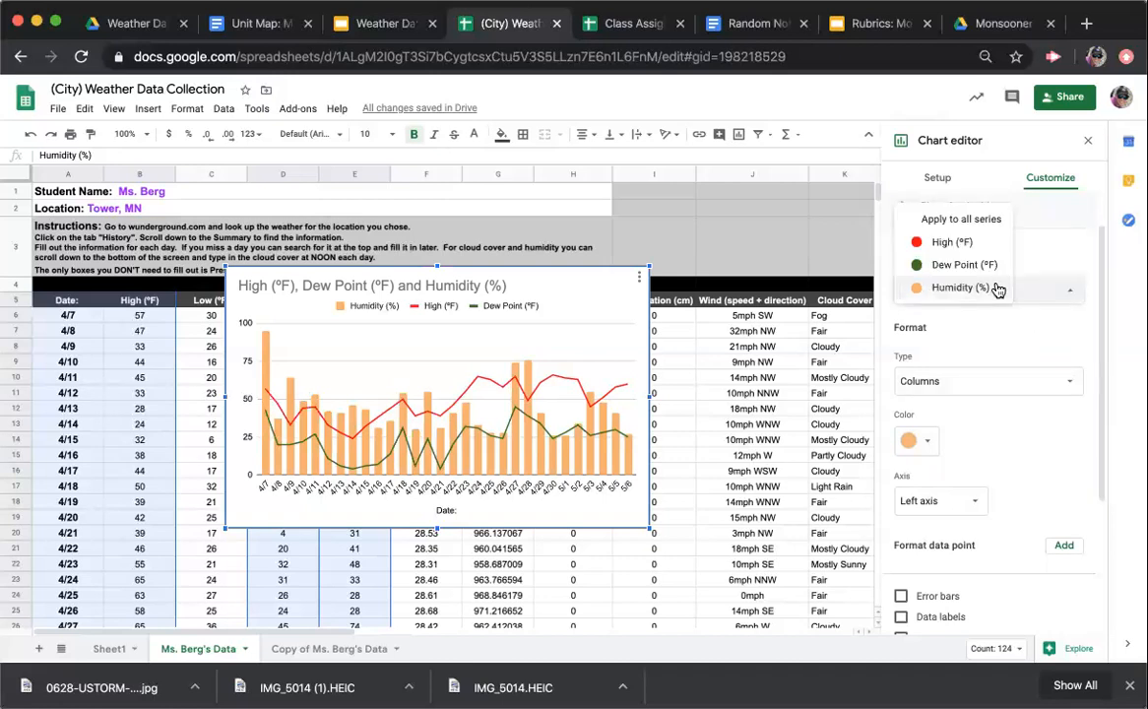
{"action": "left_click", "coordinate": [977, 274]}
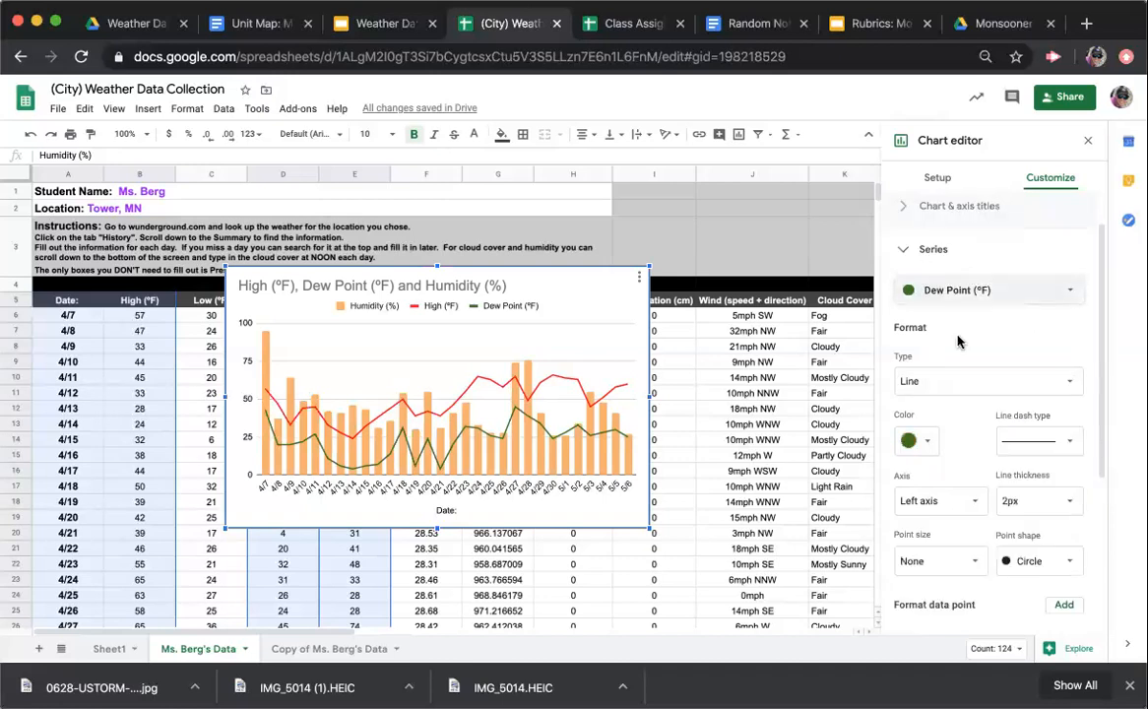
{"action": "left_click", "coordinate": [950, 507]}
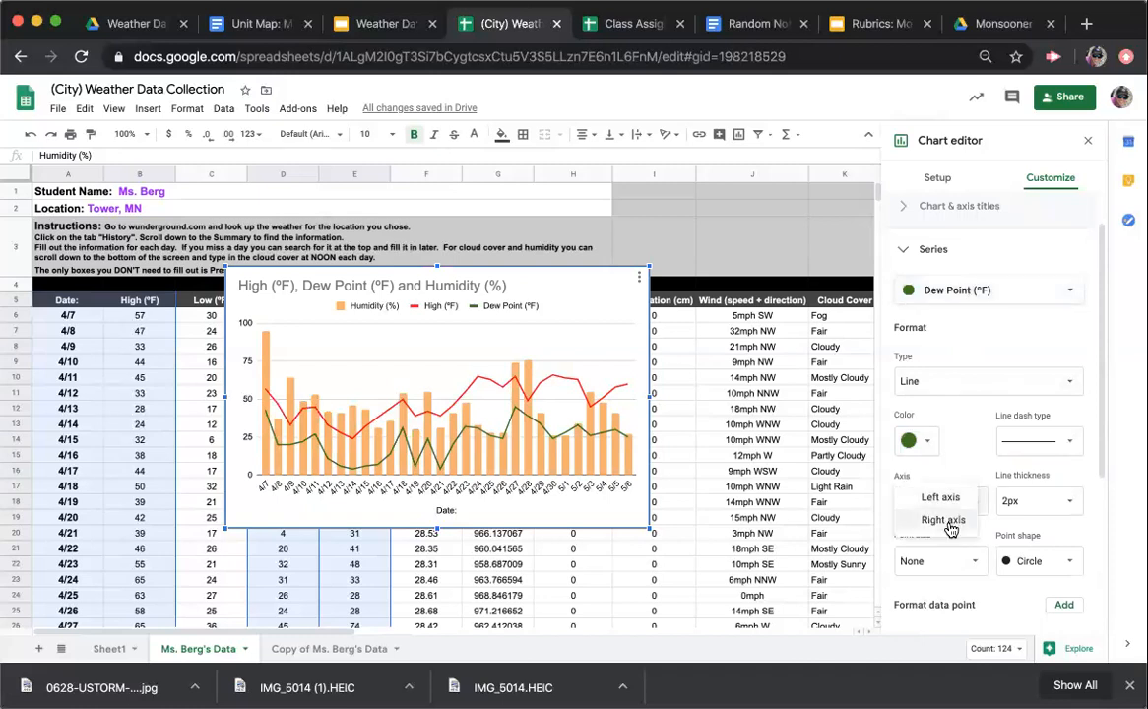
{"action": "left_click", "coordinate": [943, 519]}
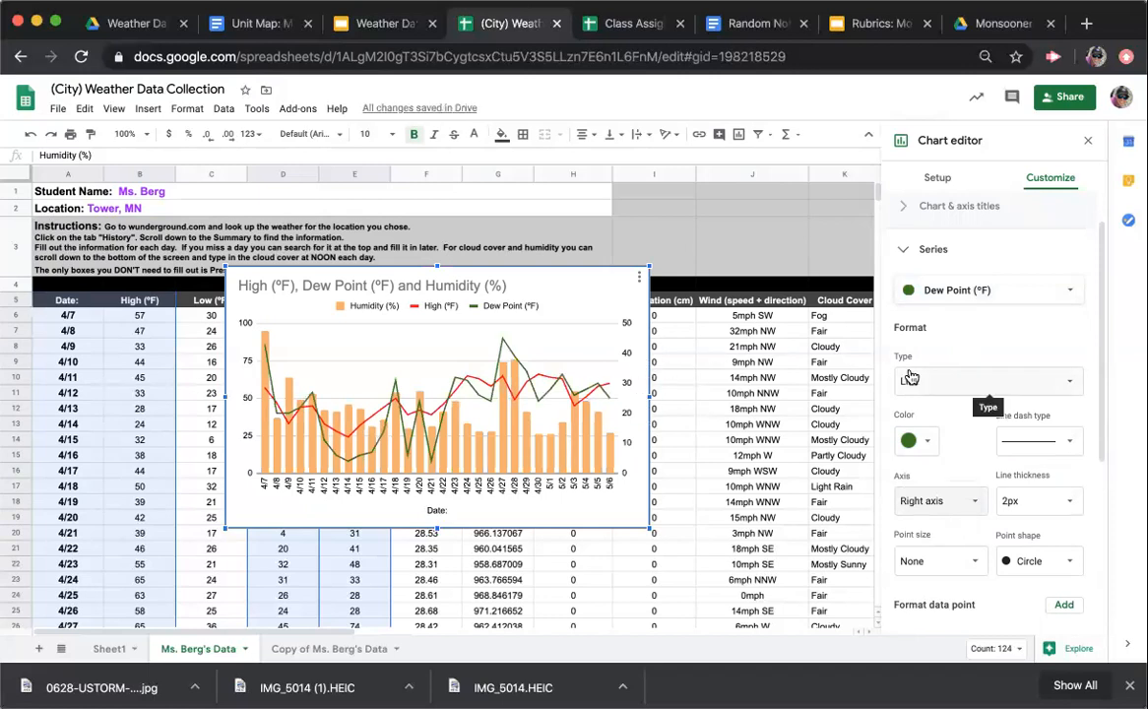
Assign the High (ºF) series to the right axis and collapse the series settings
{"action": "left_click", "coordinate": [980, 291]}
{"action": "left_click", "coordinate": [951, 266]}
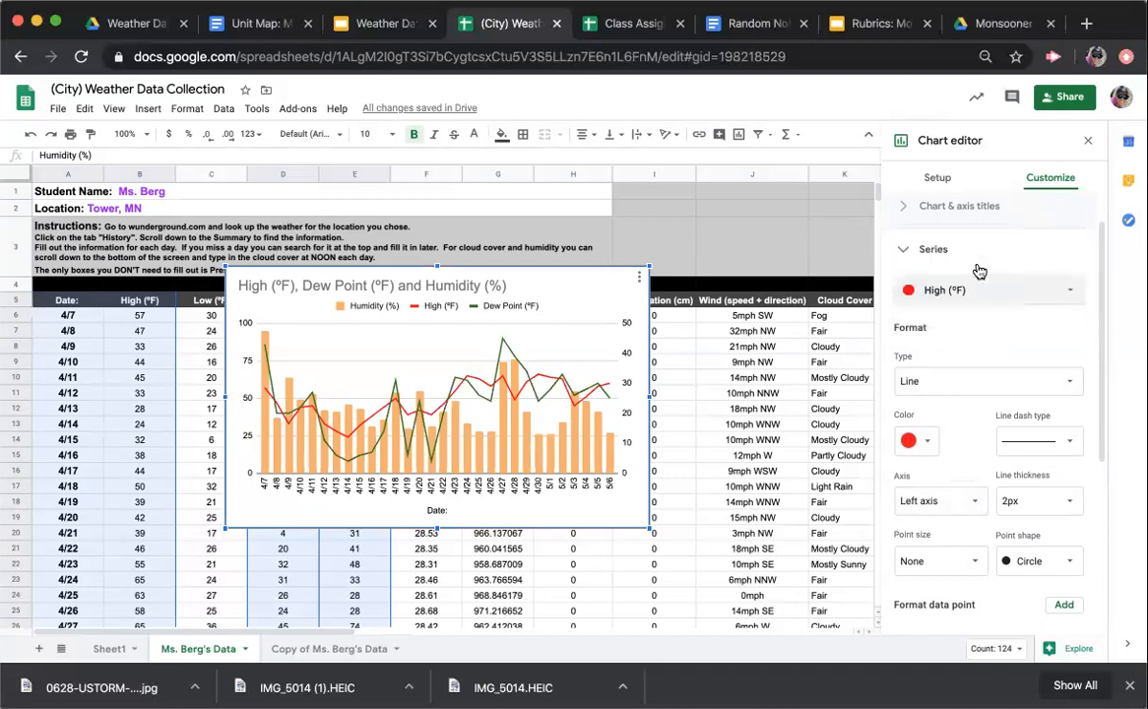
{"action": "left_click", "coordinate": [943, 501]}
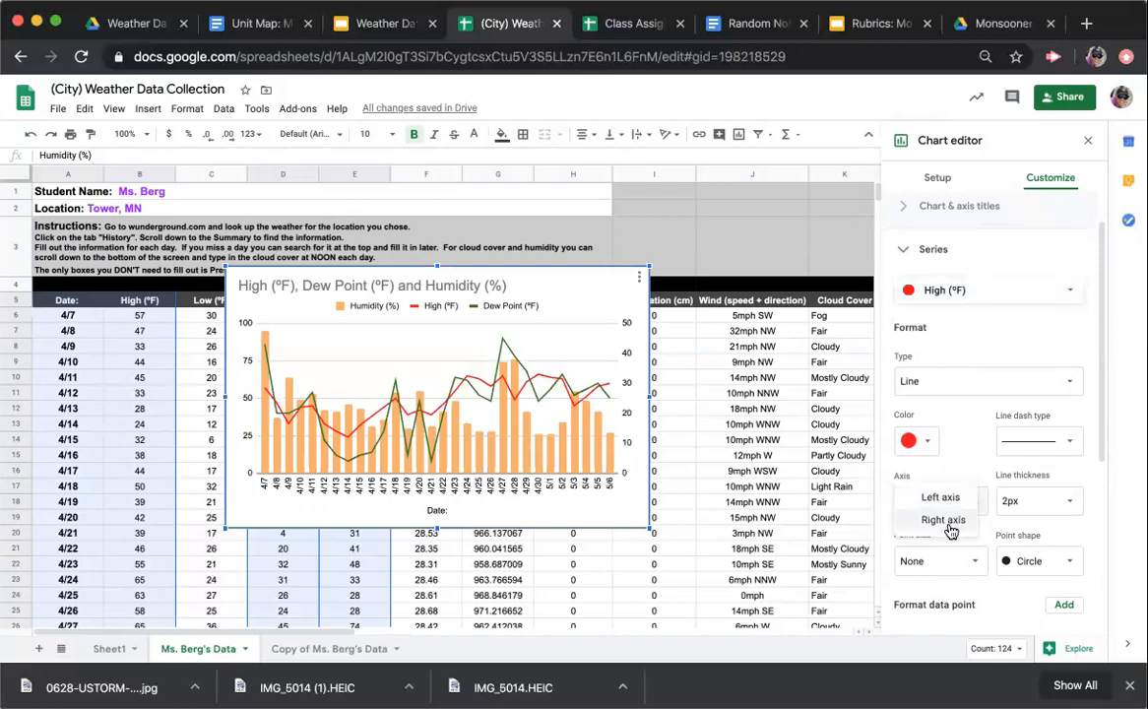
{"action": "left_click", "coordinate": [943, 520]}
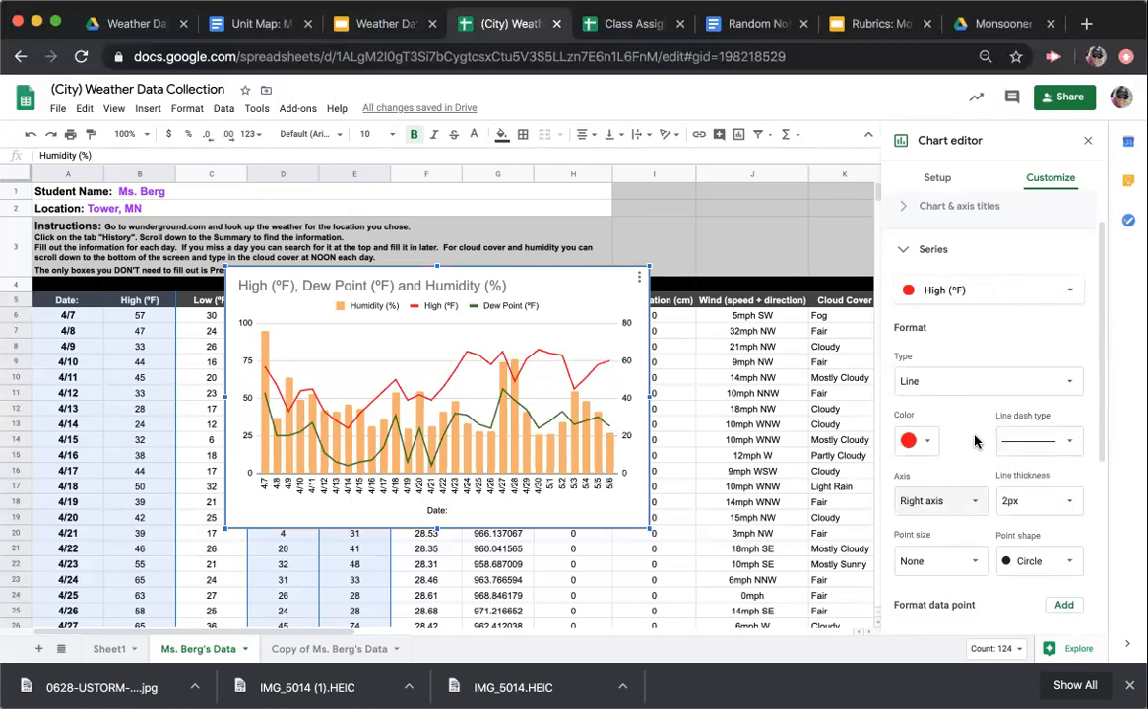
{"action": "left_click", "coordinate": [905, 252]}
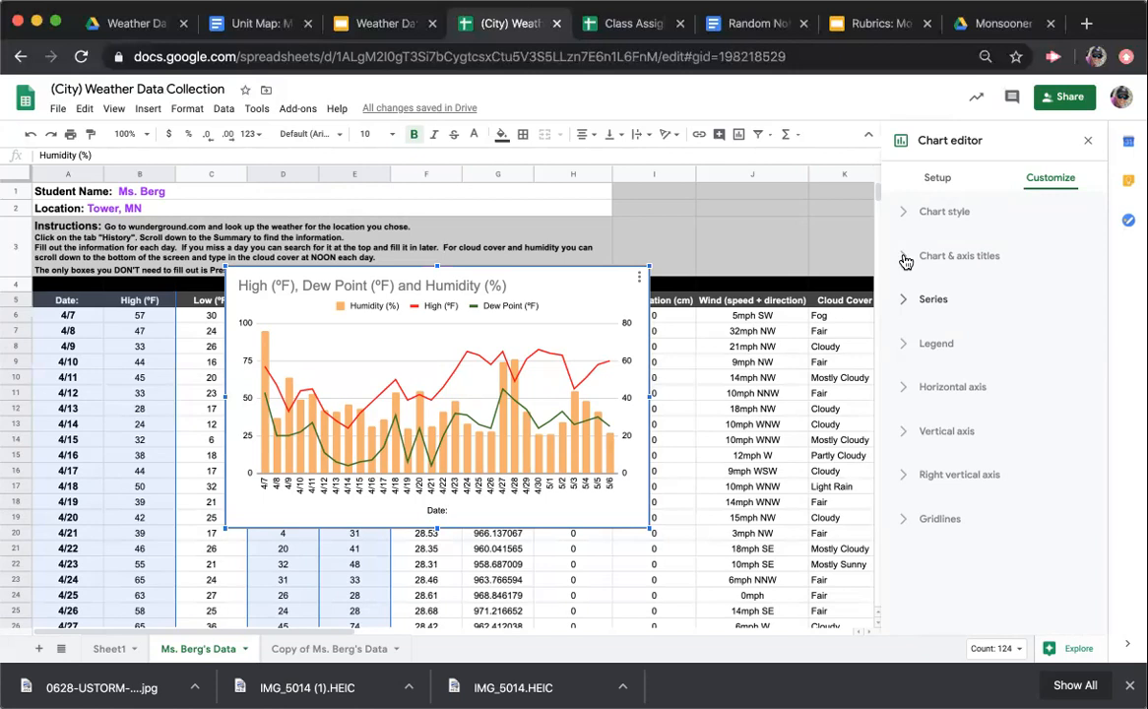
Change the chart title to "Tower, MN High Temps, Dew Points and Humidity"
{"action": "left_click", "coordinate": [905, 258]}
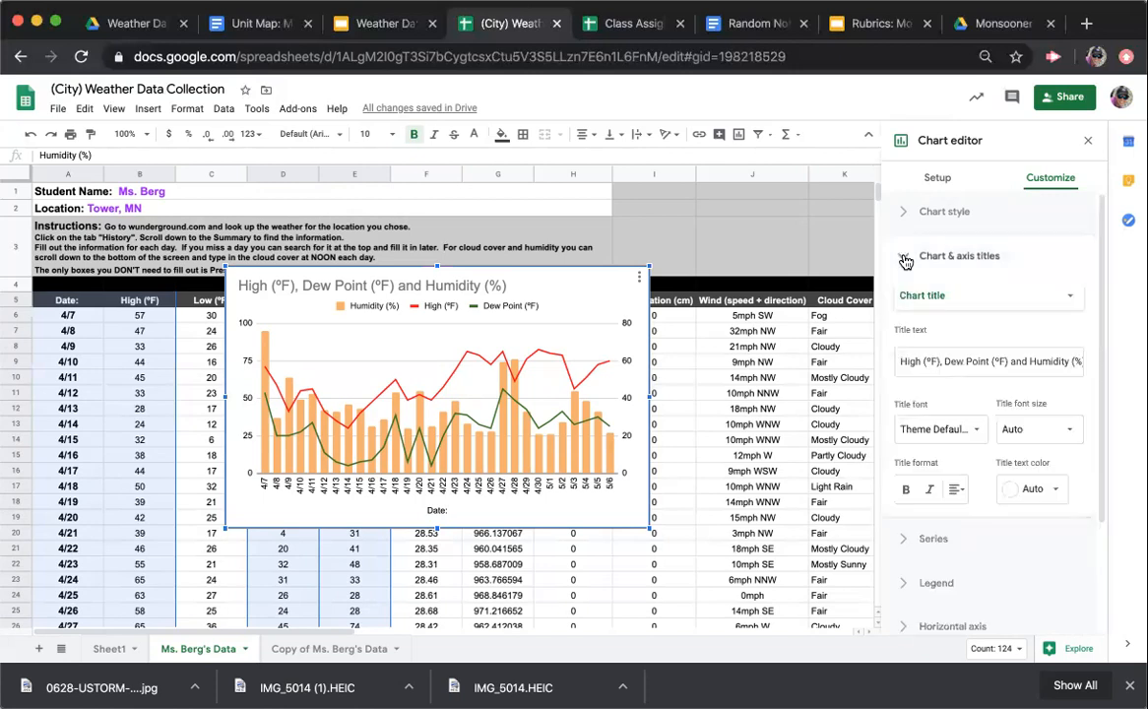
{"action": "triple_click", "coordinate": [964, 361]}
{"action": "type", "text": "Tower, MN"}
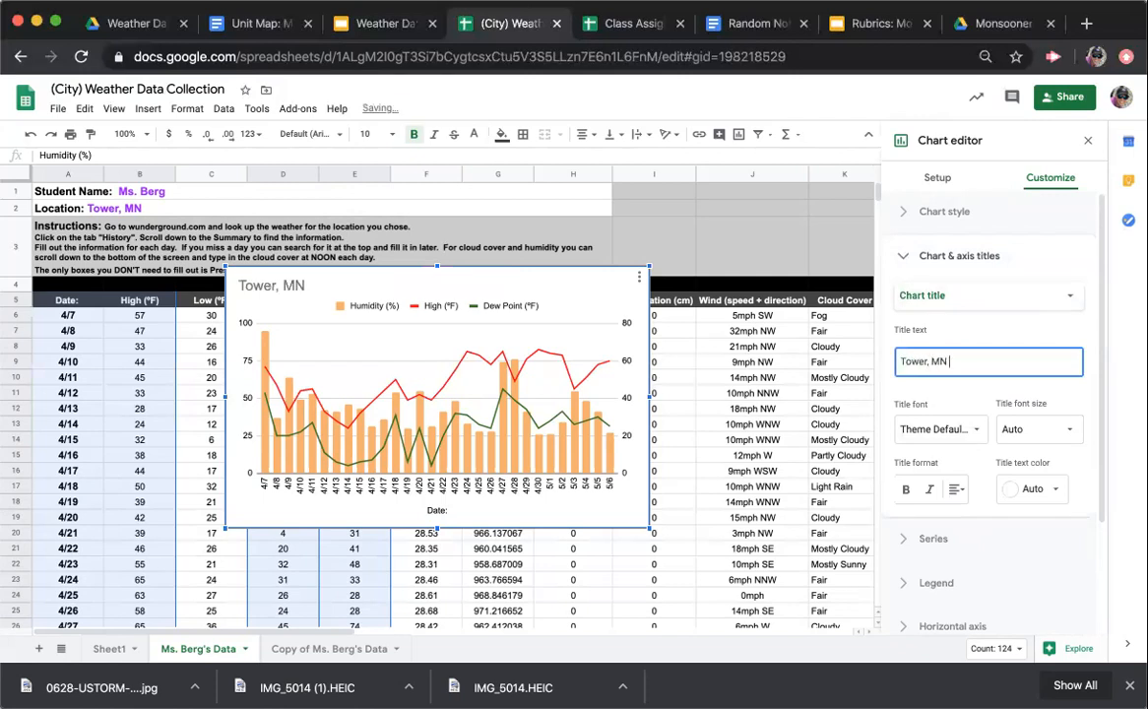
{"action": "type", "text": " High Temps, Dew P"}
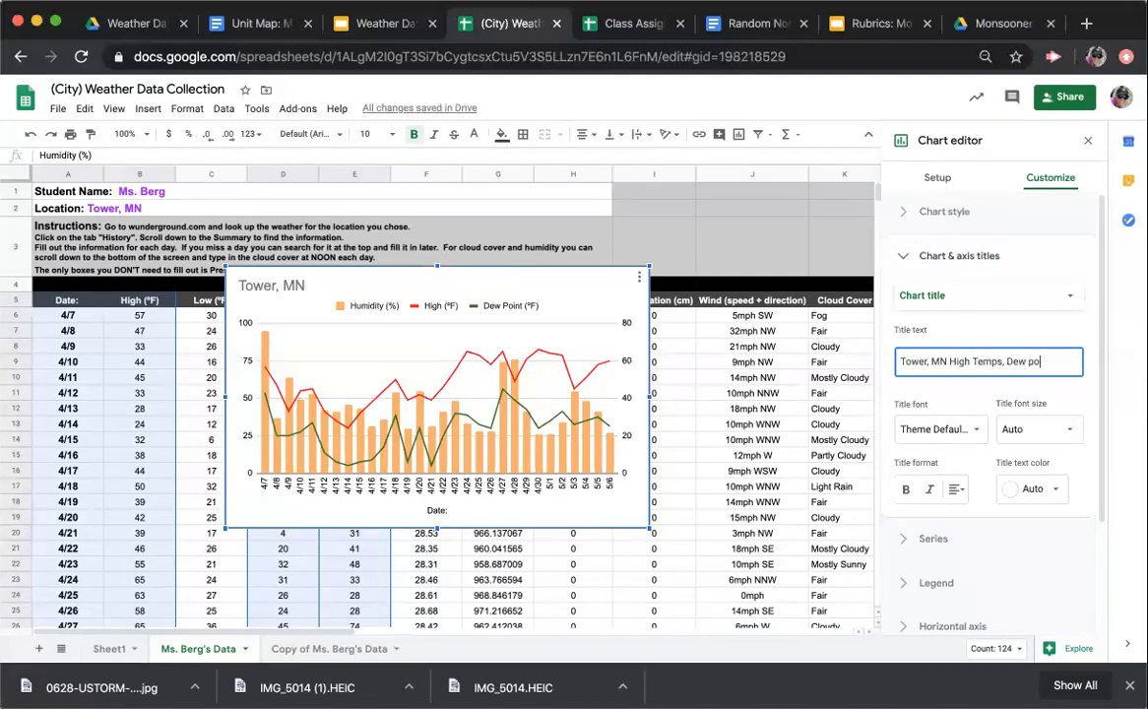
{"action": "type", "text": "oints and Humid"}
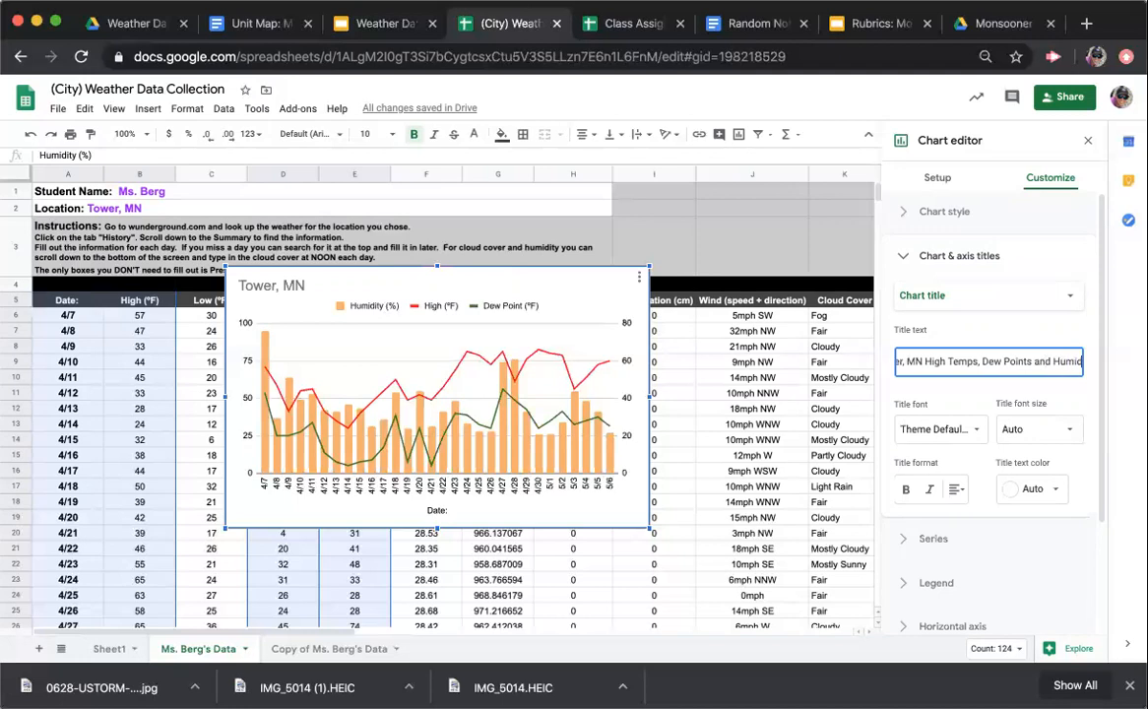
{"action": "type", "text": "ity"}
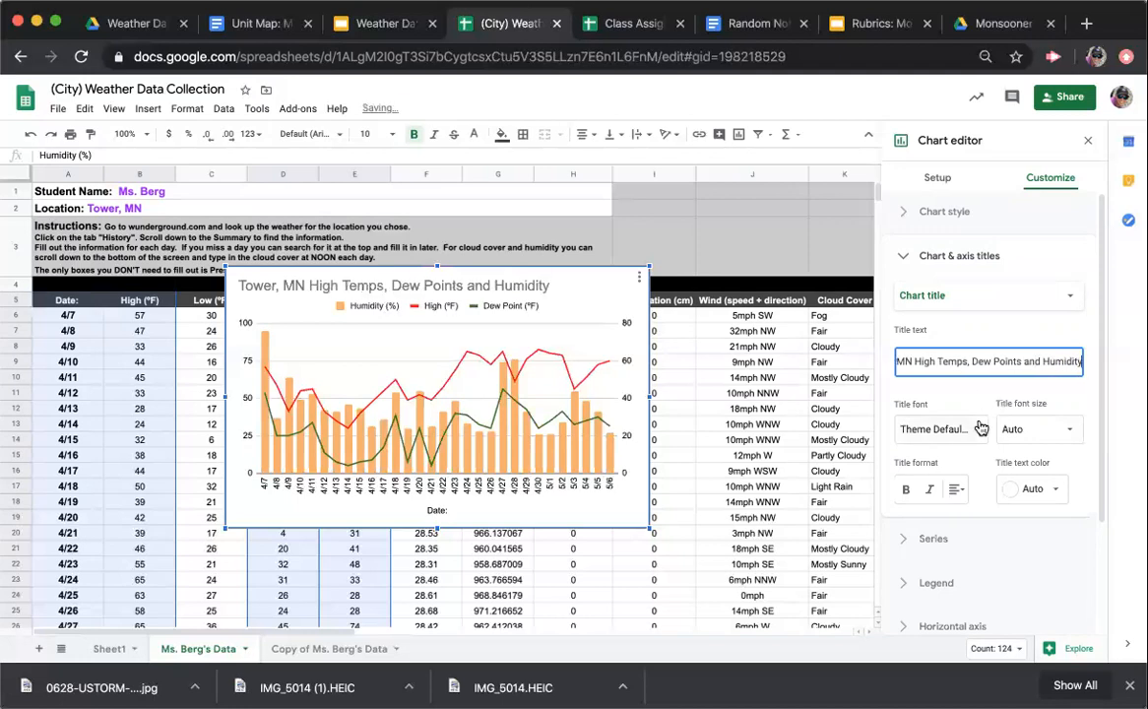
Make the chart title bold and italic, and centre it above the chart
{"action": "left_click", "coordinate": [904, 489]}
{"action": "left_click", "coordinate": [928, 489]}
{"action": "left_click", "coordinate": [954, 490]}
{"action": "left_click", "coordinate": [975, 518]}
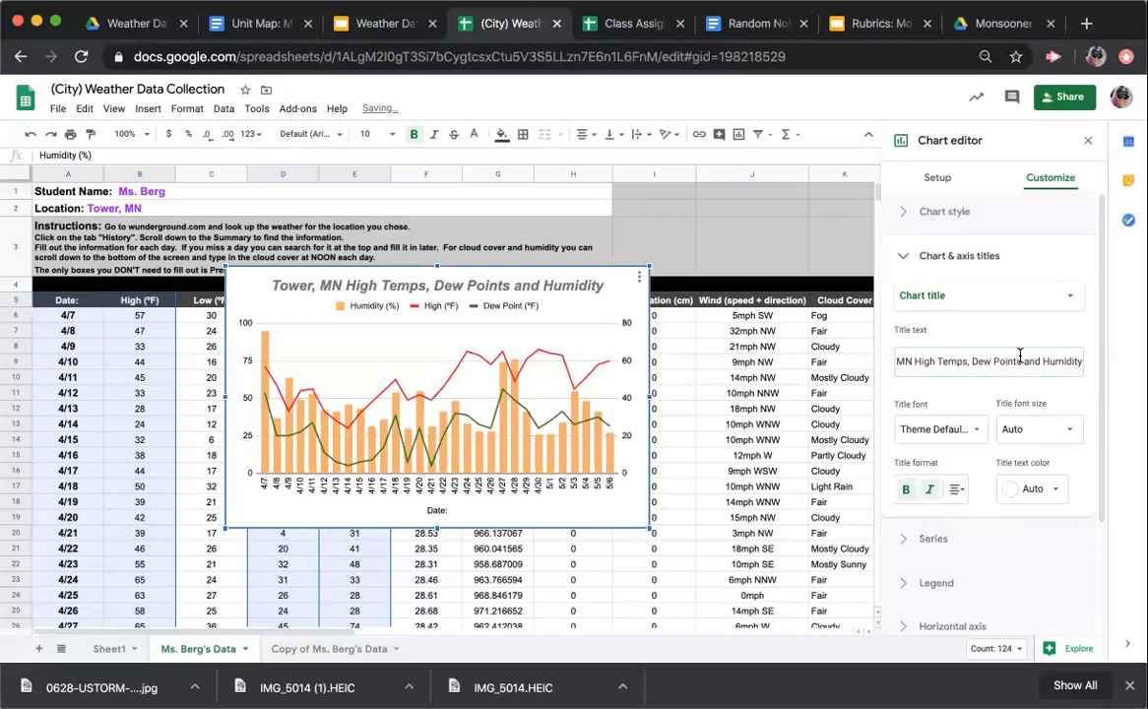
Add the vertical axis title "Humidity (%)" and format it bold and italic
{"action": "left_click", "coordinate": [982, 295]}
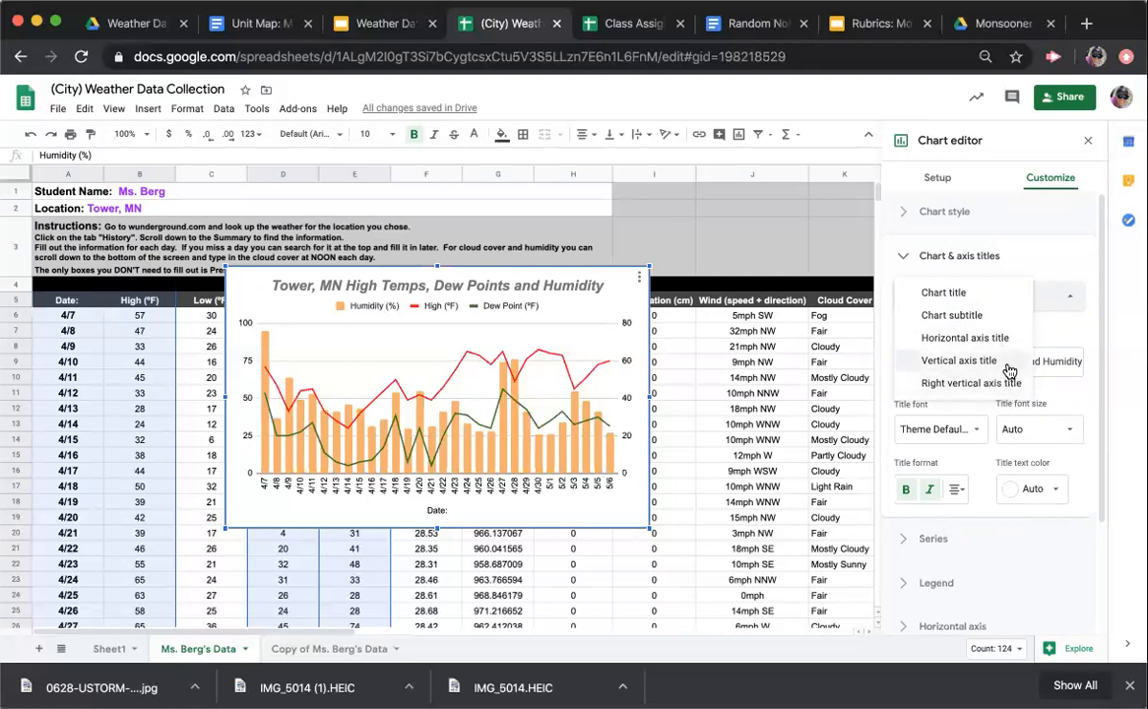
{"action": "left_click", "coordinate": [1003, 363]}
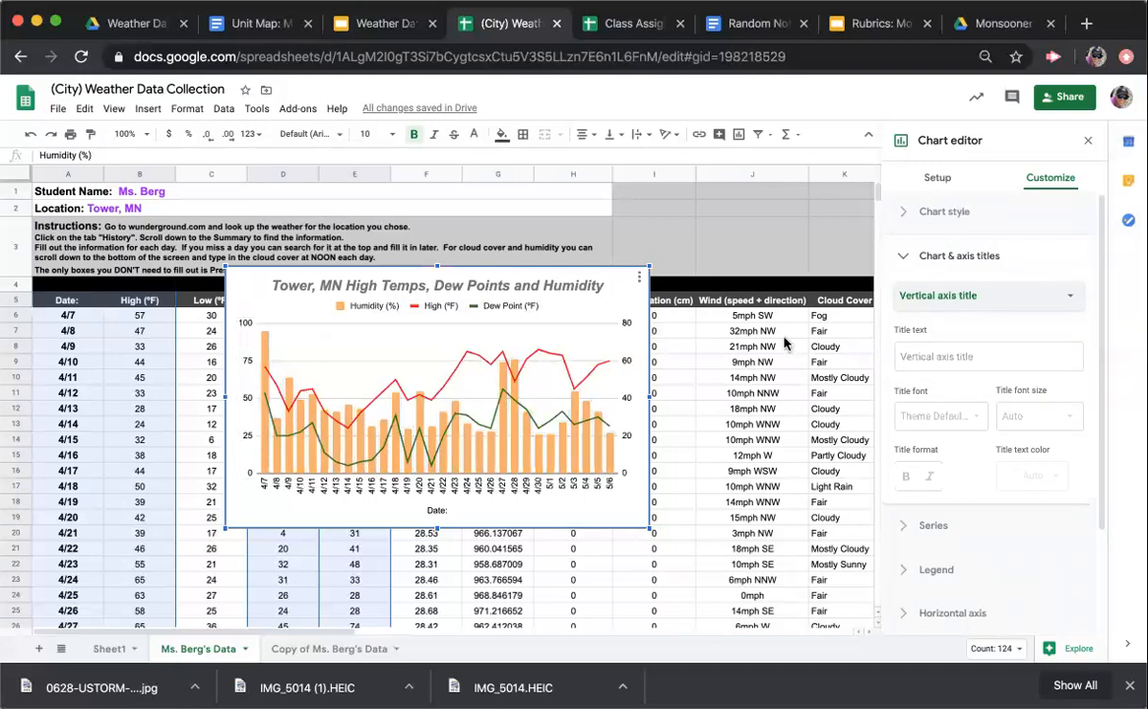
{"action": "left_click", "coordinate": [949, 359]}
{"action": "type", "text": "Humi"}
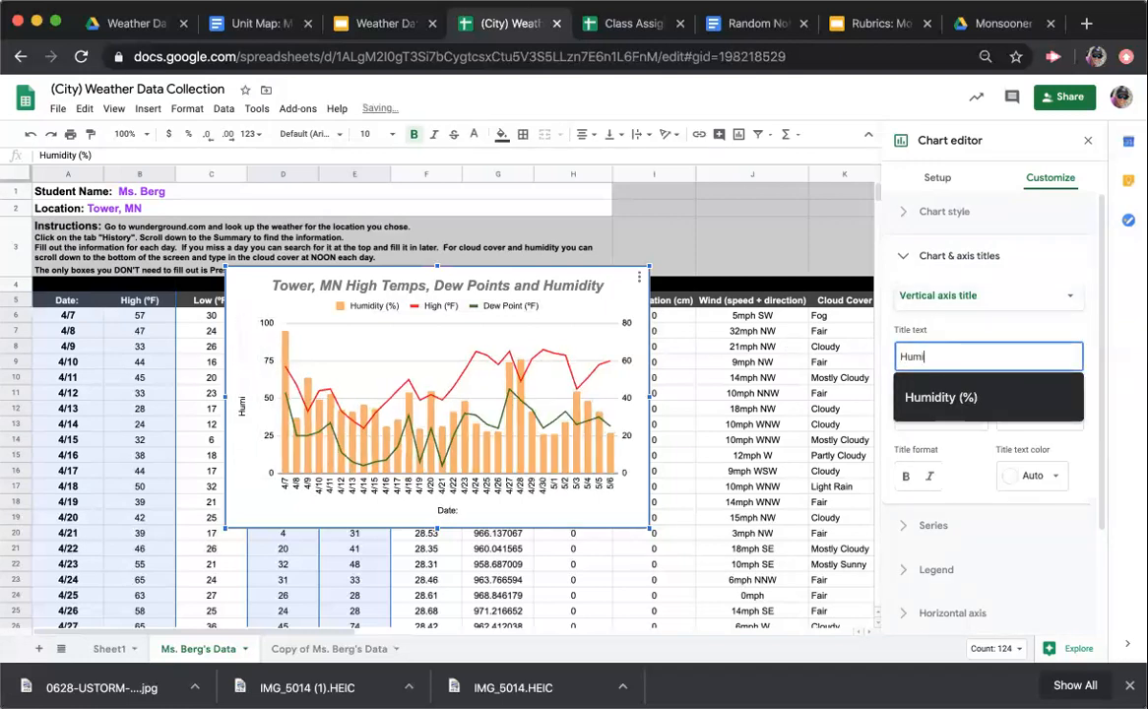
{"action": "left_click", "coordinate": [974, 399]}
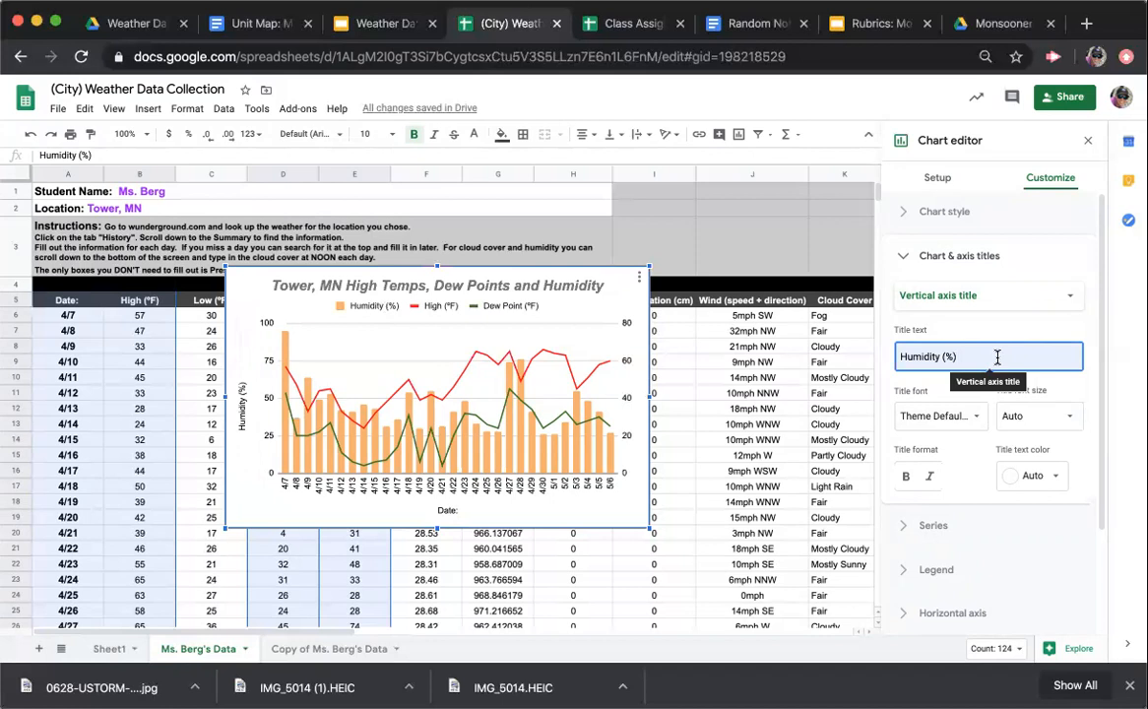
{"action": "left_click", "coordinate": [906, 476]}
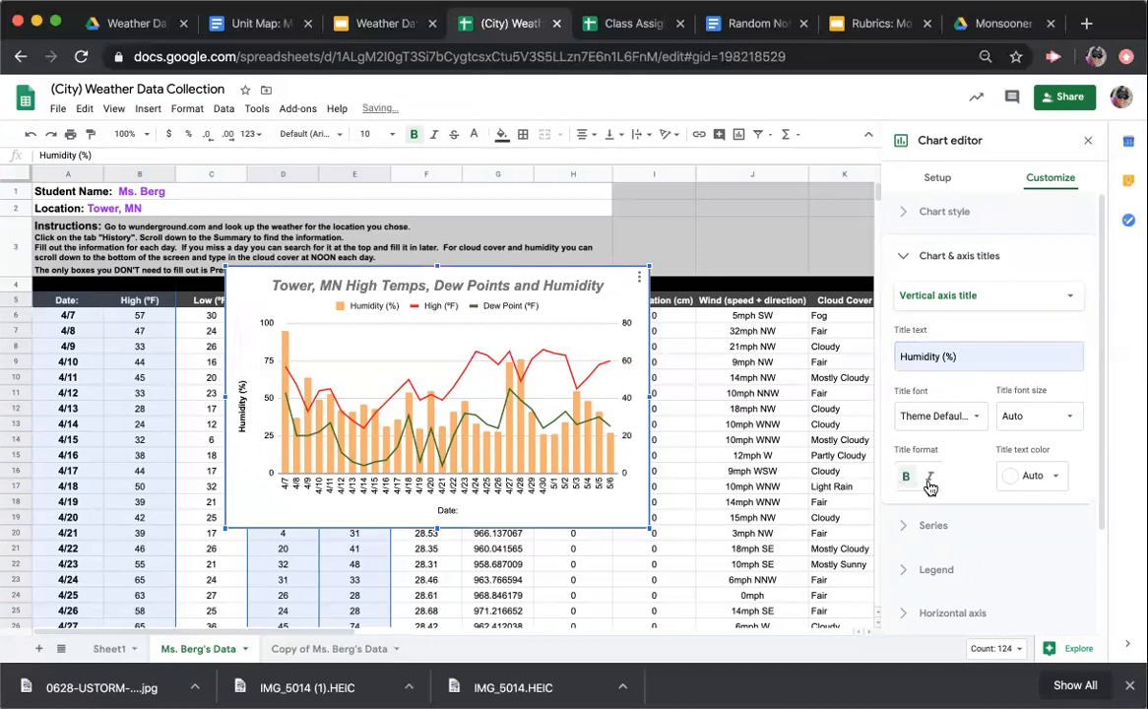
{"action": "left_click", "coordinate": [930, 476]}
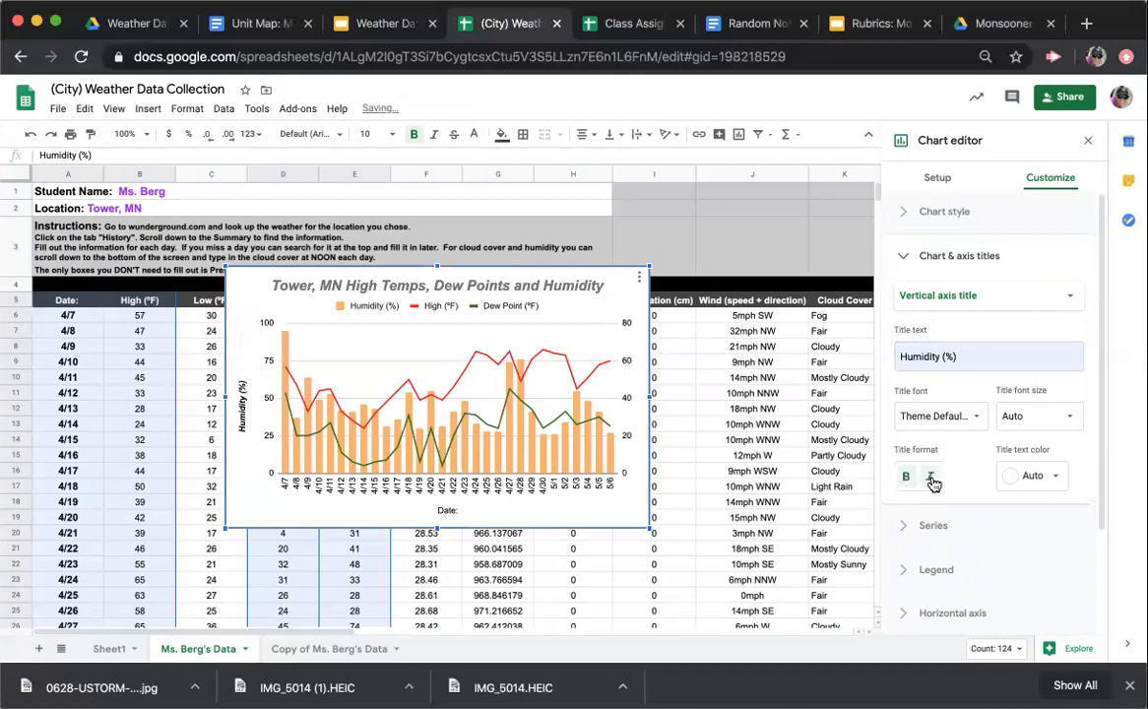
Add the right vertical axis title "Temperature (ºF)" and format it bold and italic
{"action": "left_click", "coordinate": [1010, 297]}
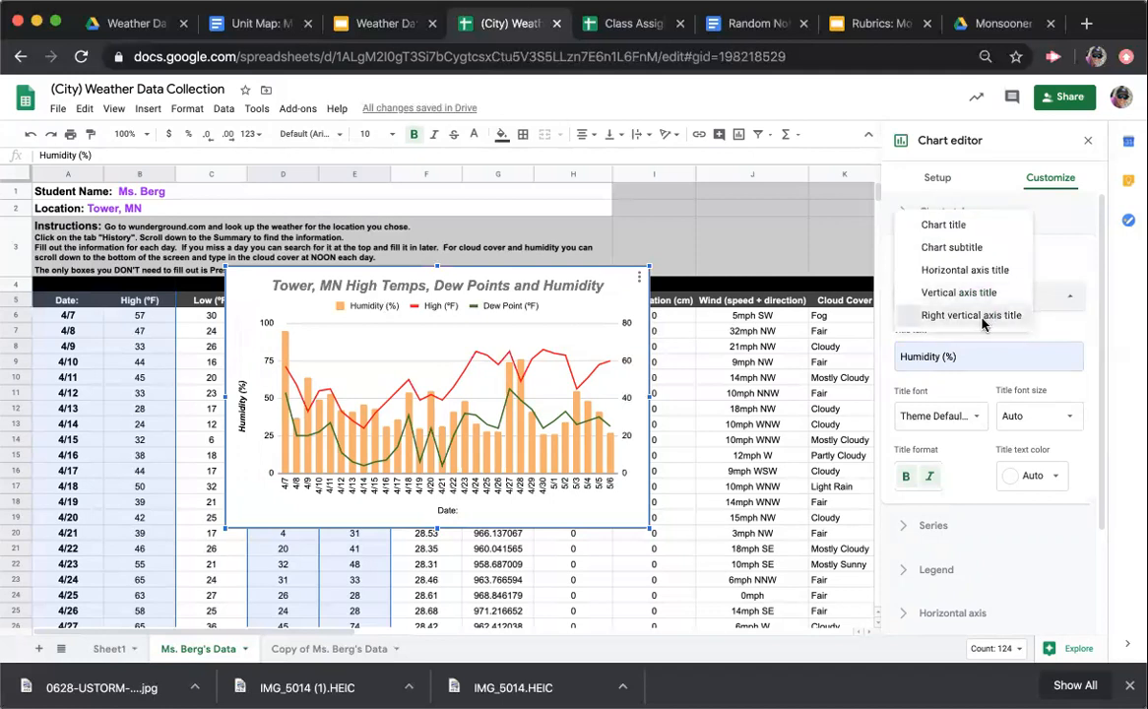
{"action": "left_click", "coordinate": [982, 320]}
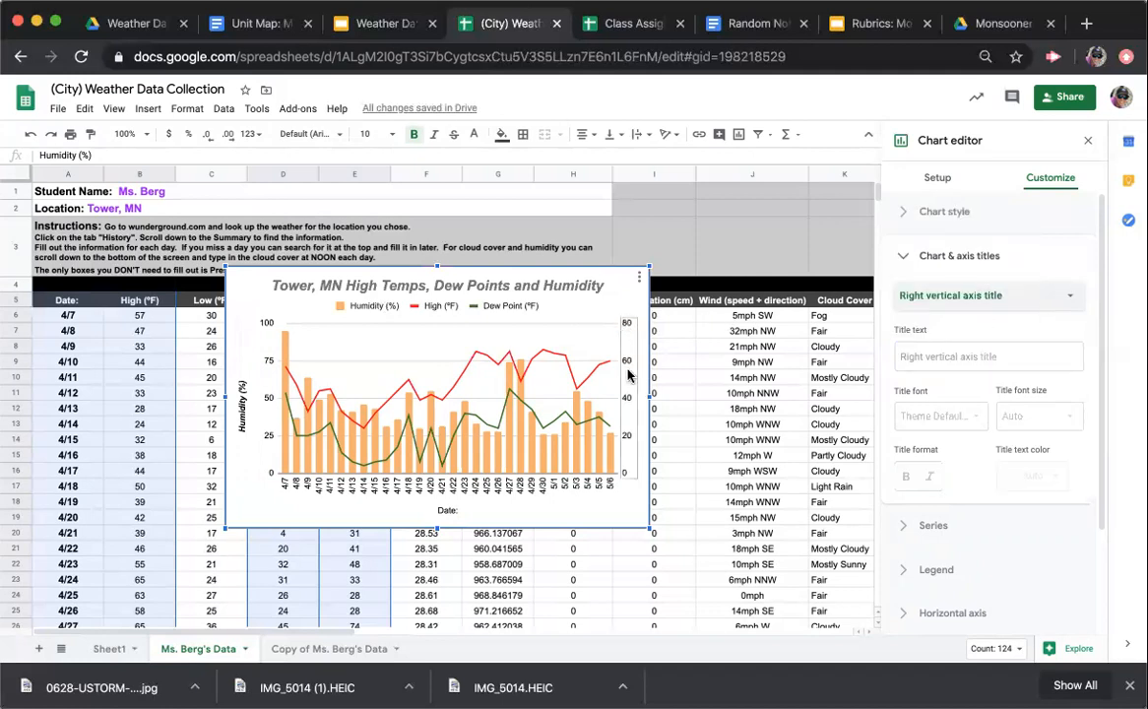
{"action": "left_click", "coordinate": [967, 357]}
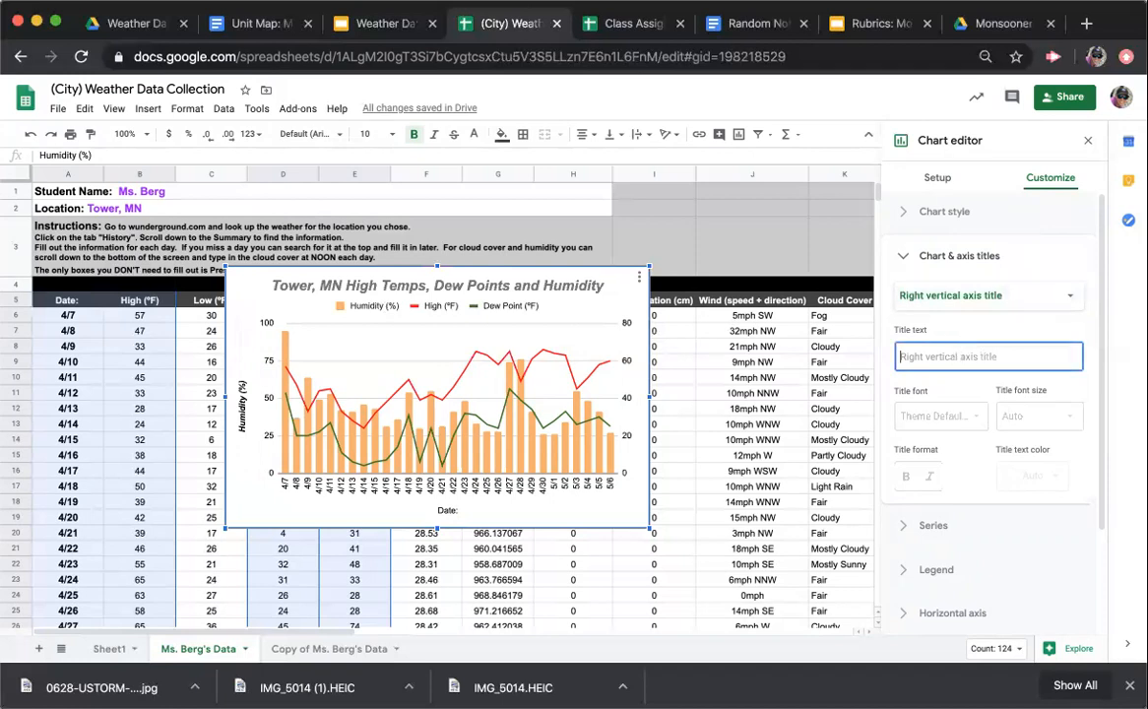
{"action": "type", "text": "Temperature"}
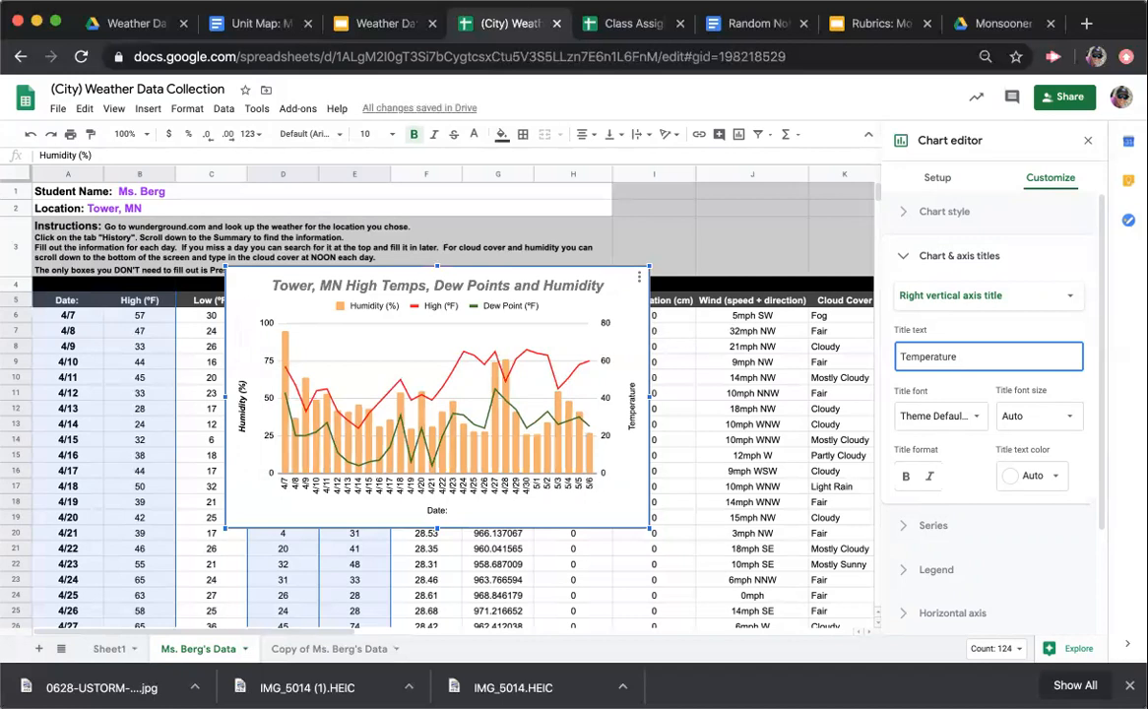
{"action": "type", "text": "("}
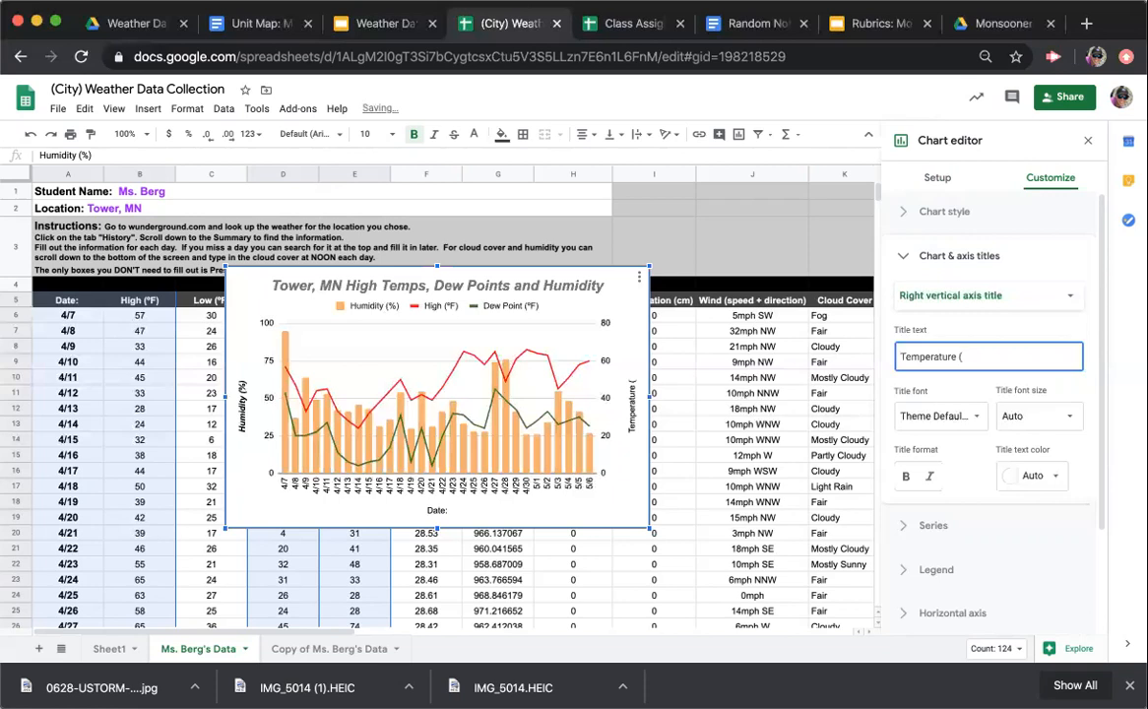
{"action": "type", "text": "°F)"}
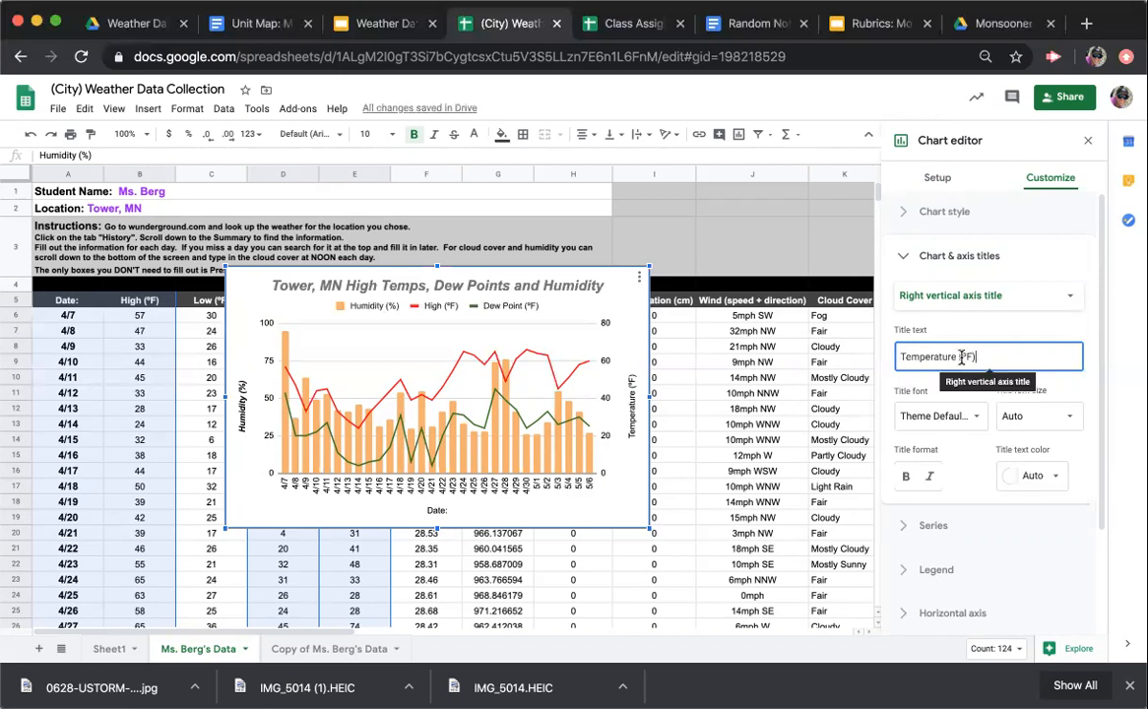
{"action": "left_click", "coordinate": [929, 476]}
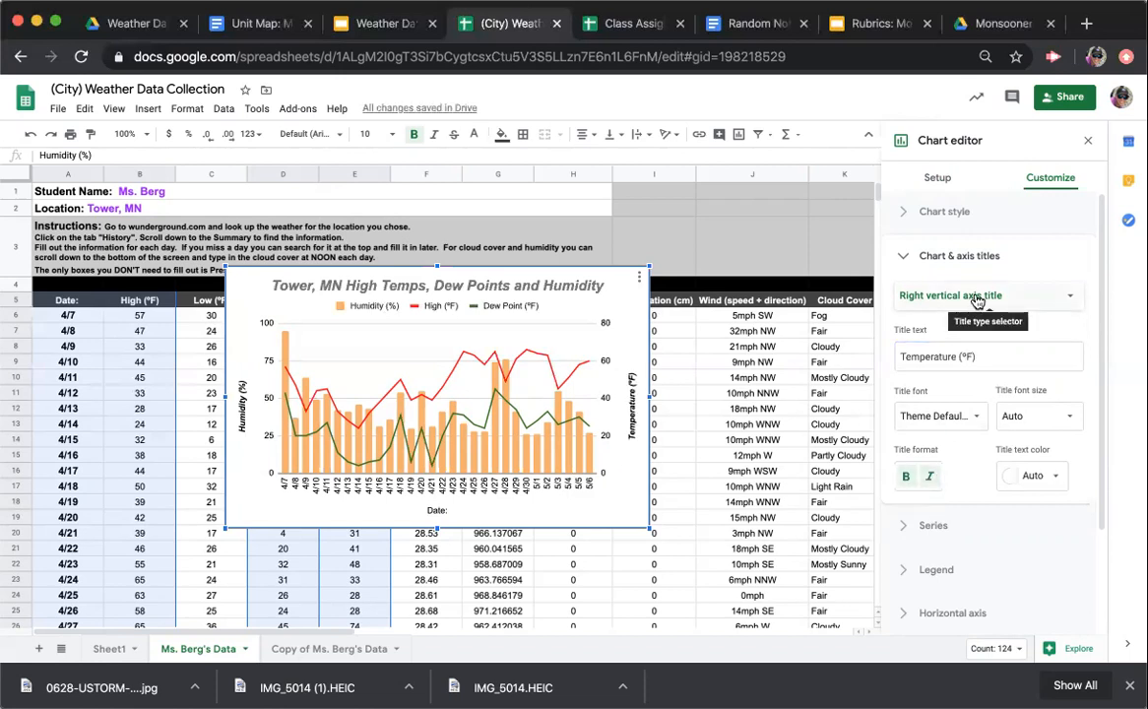
Change the horizontal axis title to "Date" in bold italic and close the chart editor
{"action": "left_click", "coordinate": [943, 297]}
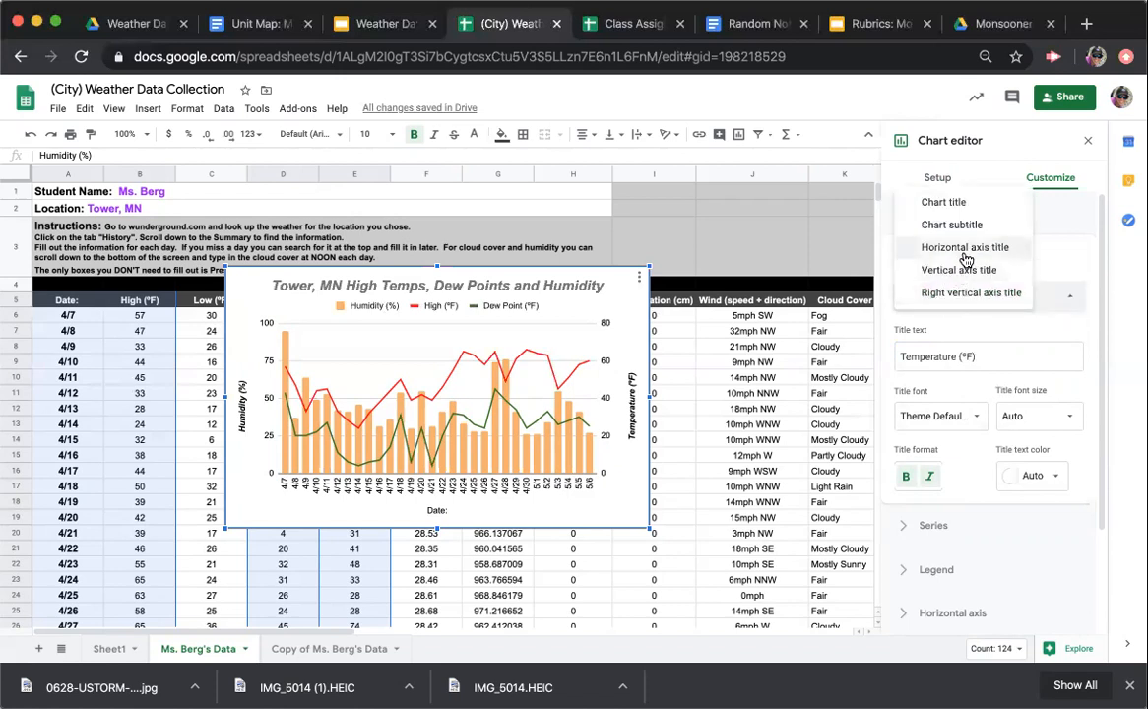
{"action": "left_click", "coordinate": [965, 250]}
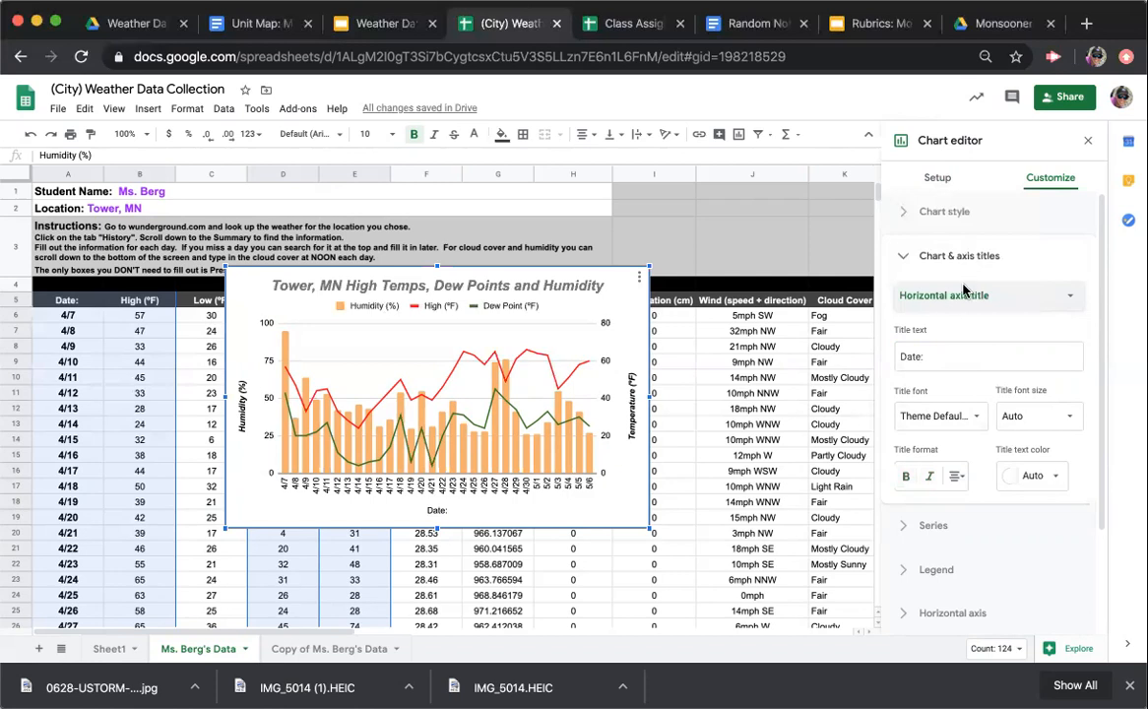
{"action": "left_click", "coordinate": [954, 354]}
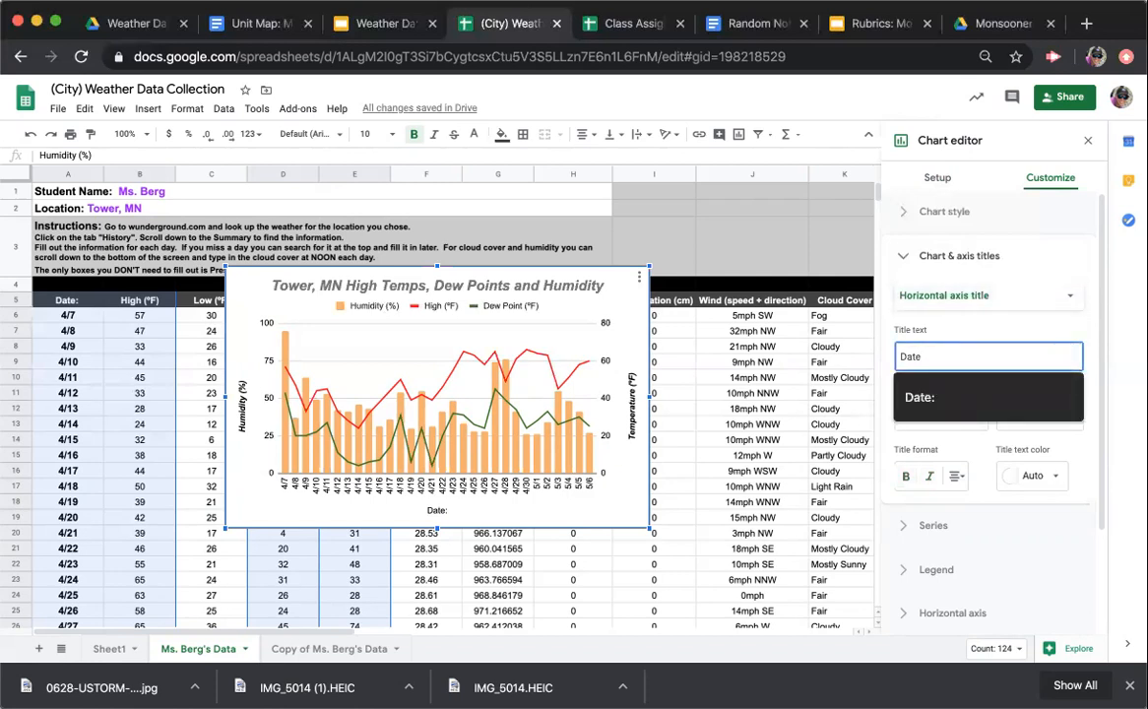
{"action": "key", "text": "BackSpace"}
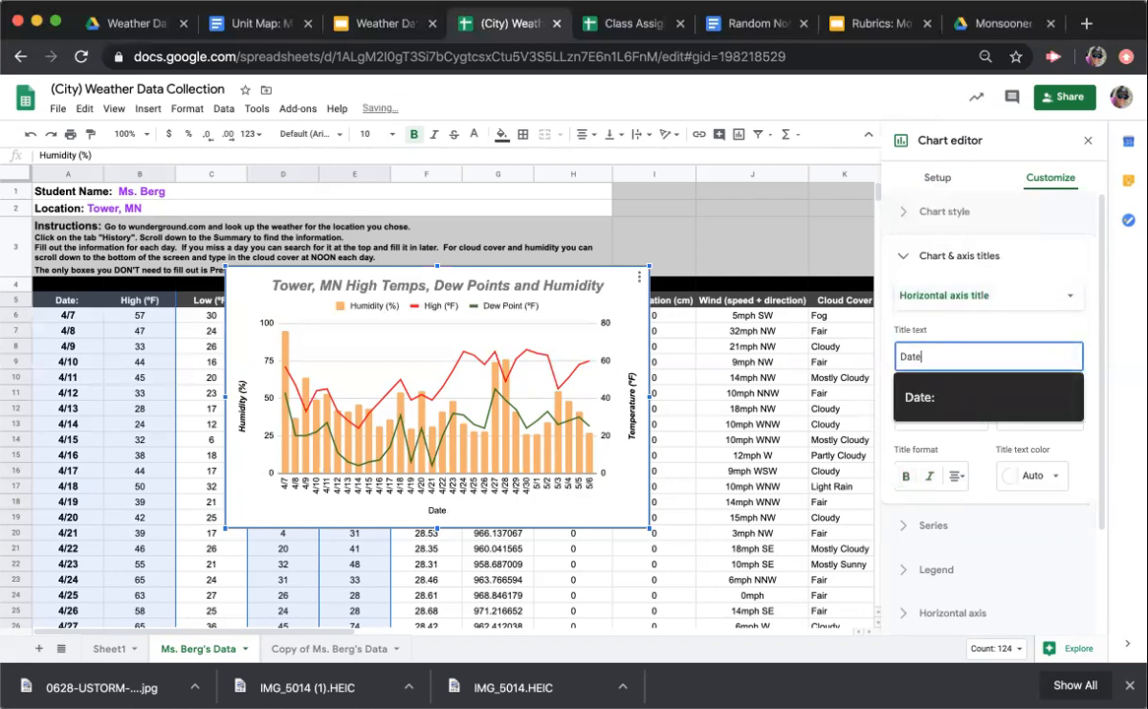
{"action": "left_click", "coordinate": [905, 476]}
{"action": "left_click", "coordinate": [929, 478]}
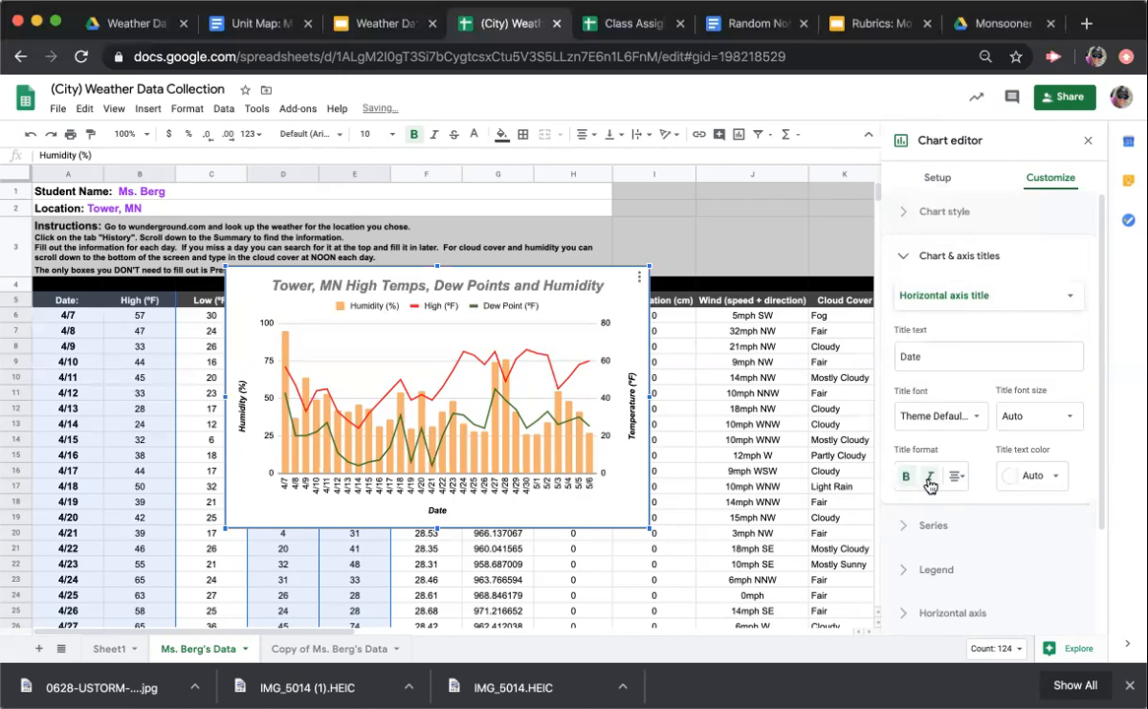
{"action": "left_click", "coordinate": [904, 257]}
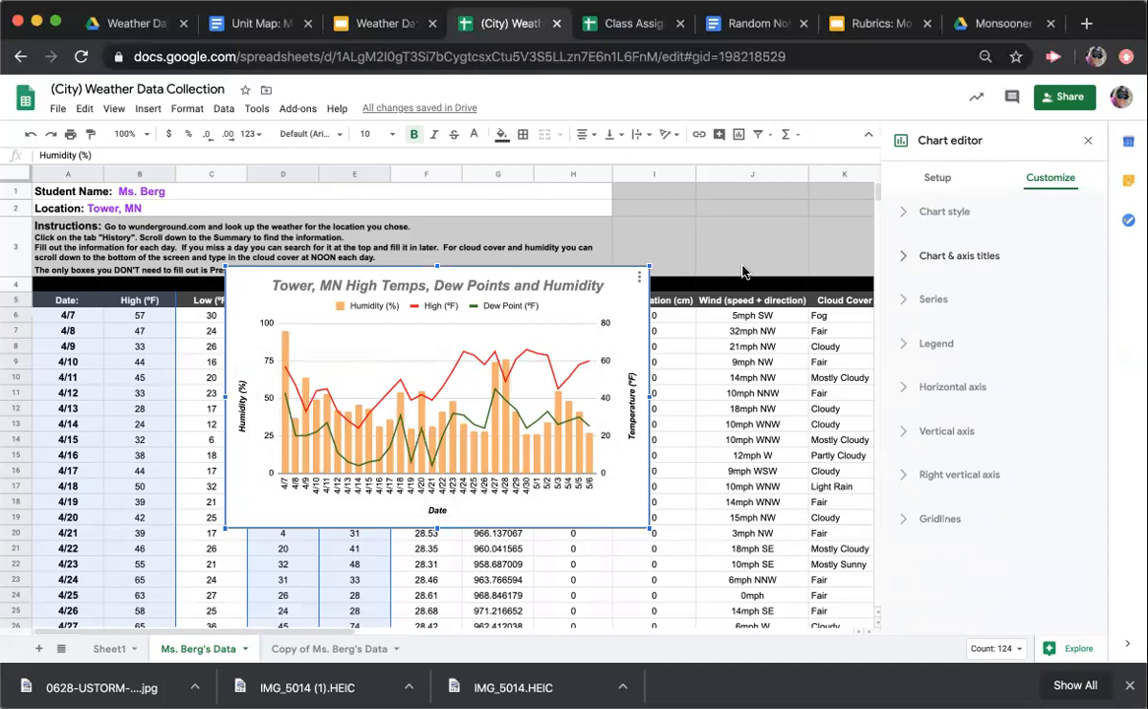
{"action": "left_click", "coordinate": [735, 396]}
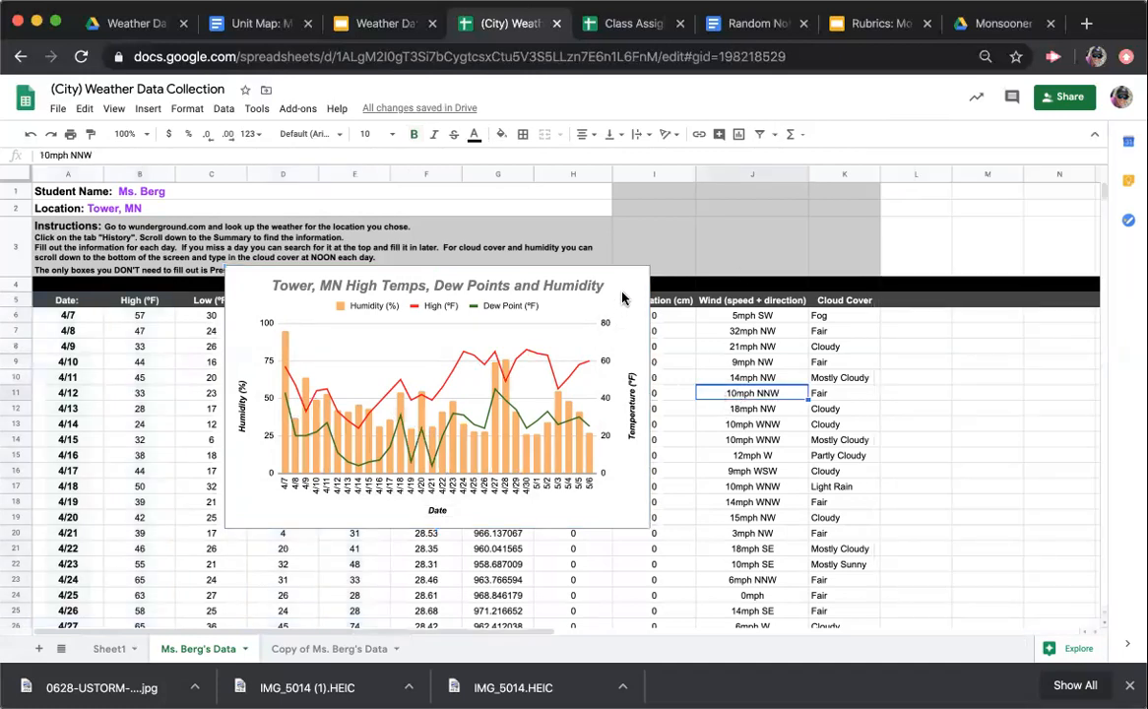
{"action": "left_click", "coordinate": [756, 347]}
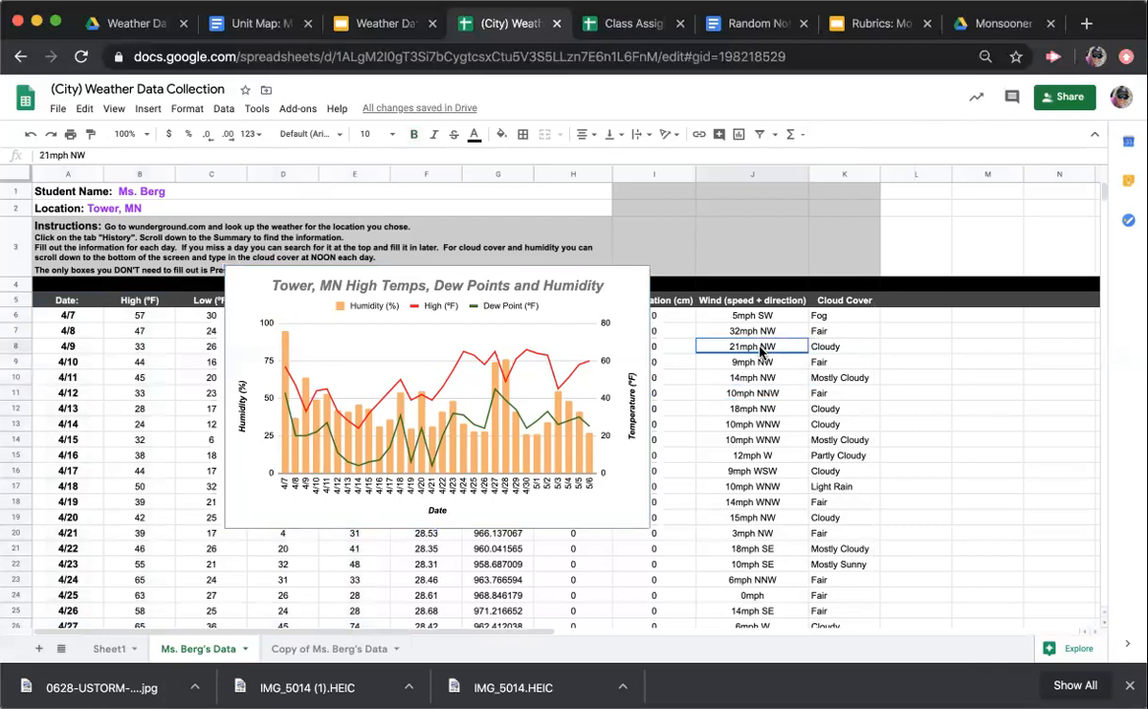
{"action": "left_click", "coordinate": [620, 311]}
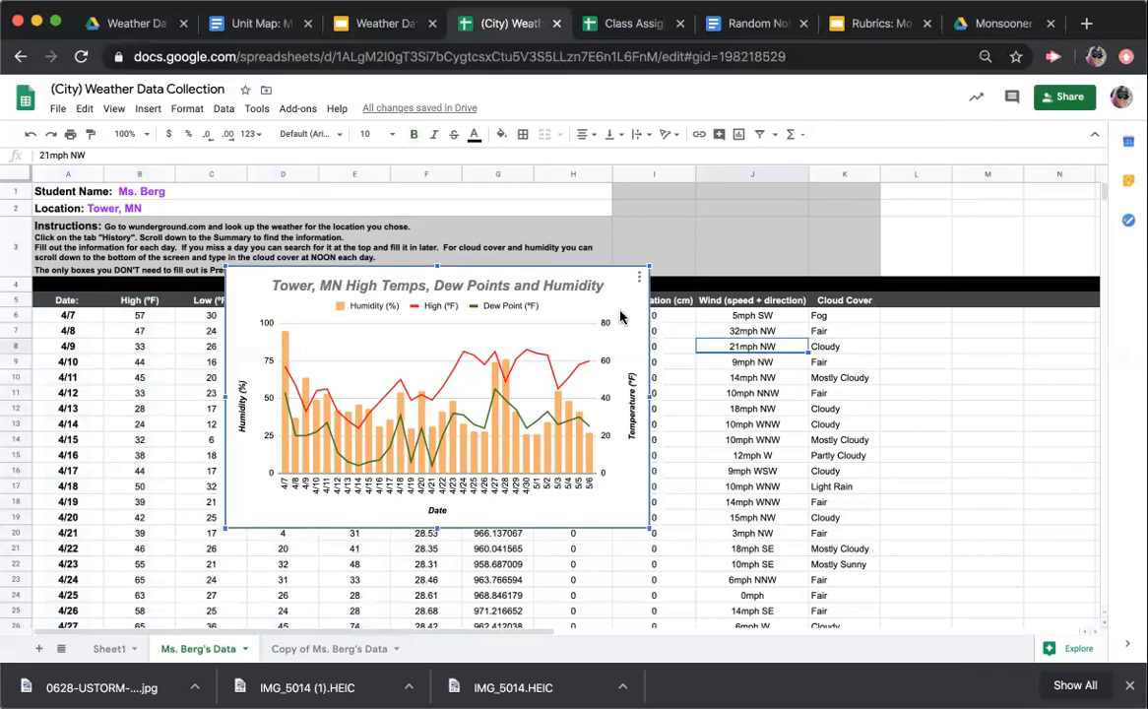
{"action": "key", "text": "Escape"}
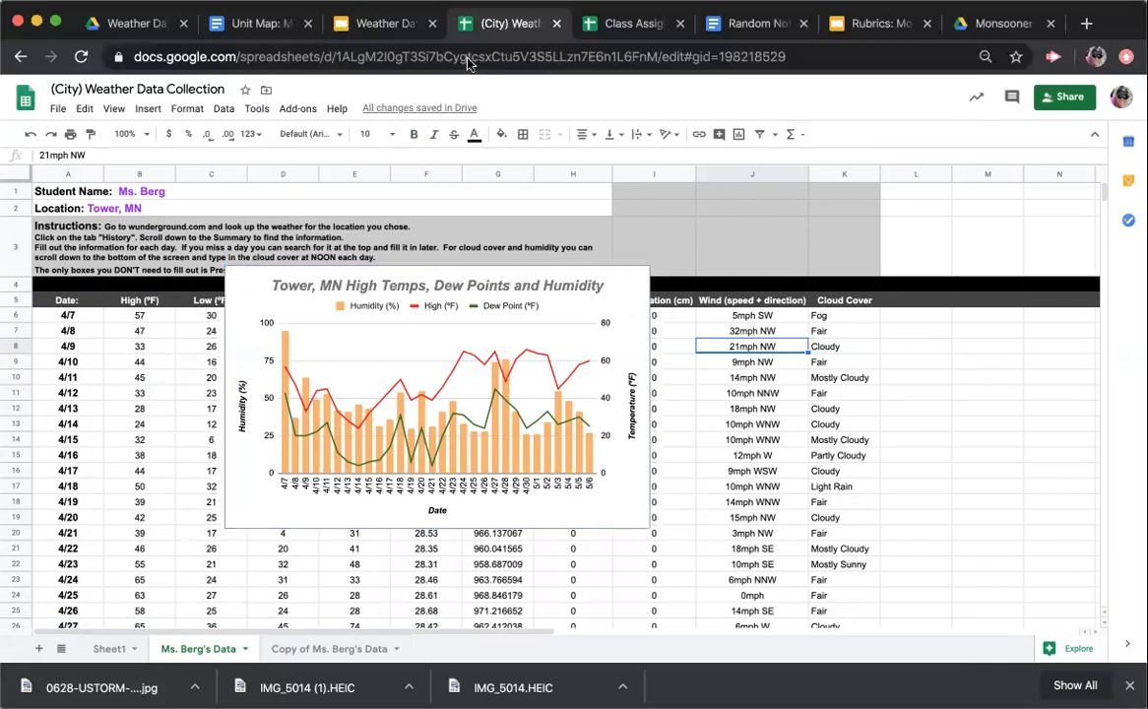